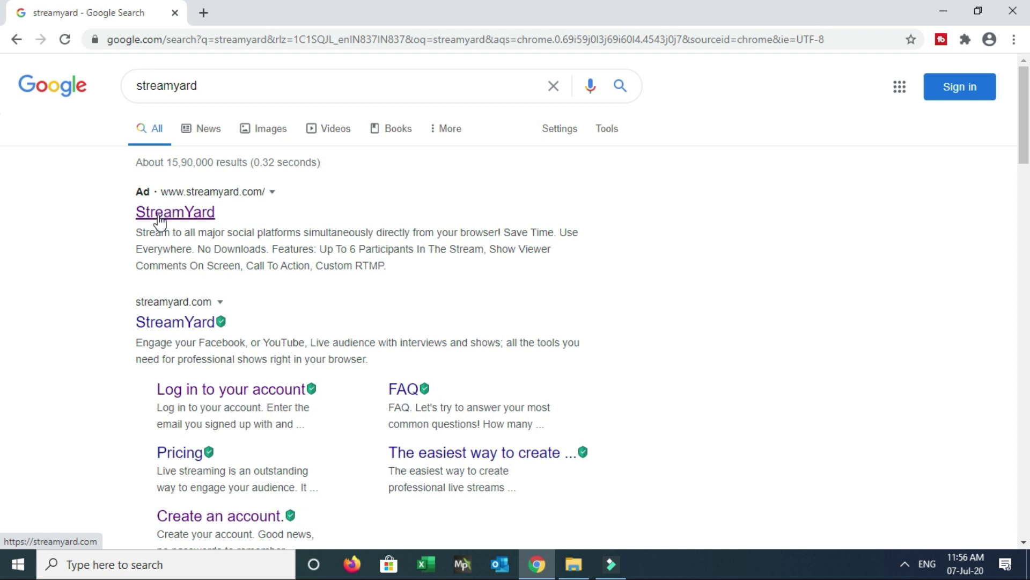
- Open the StreamYard website from the Google results for 'streamyard'
left_click(159, 220)
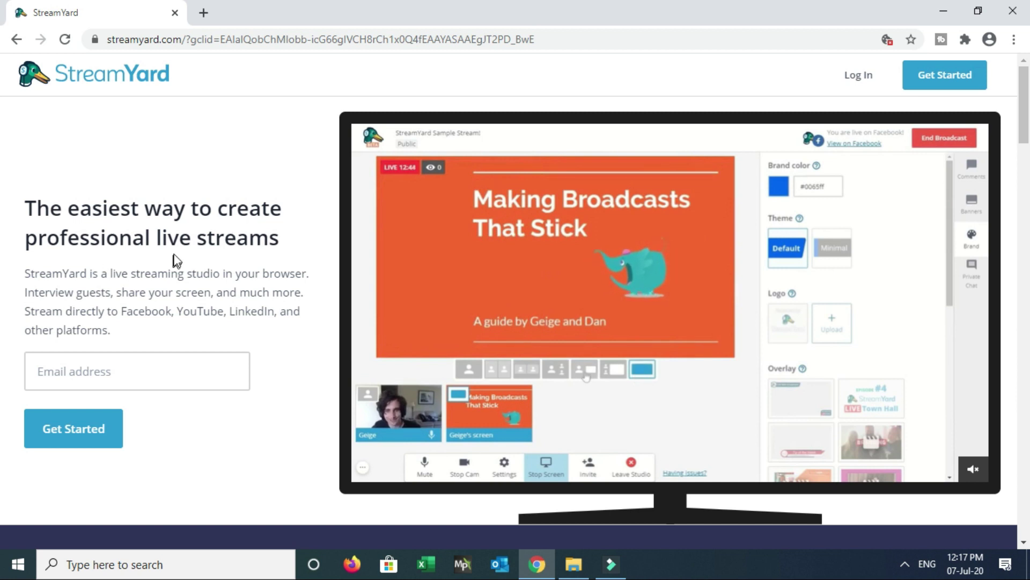
- Start a new StreamYard account signup with Get Started on the homepage
left_click(927, 81)
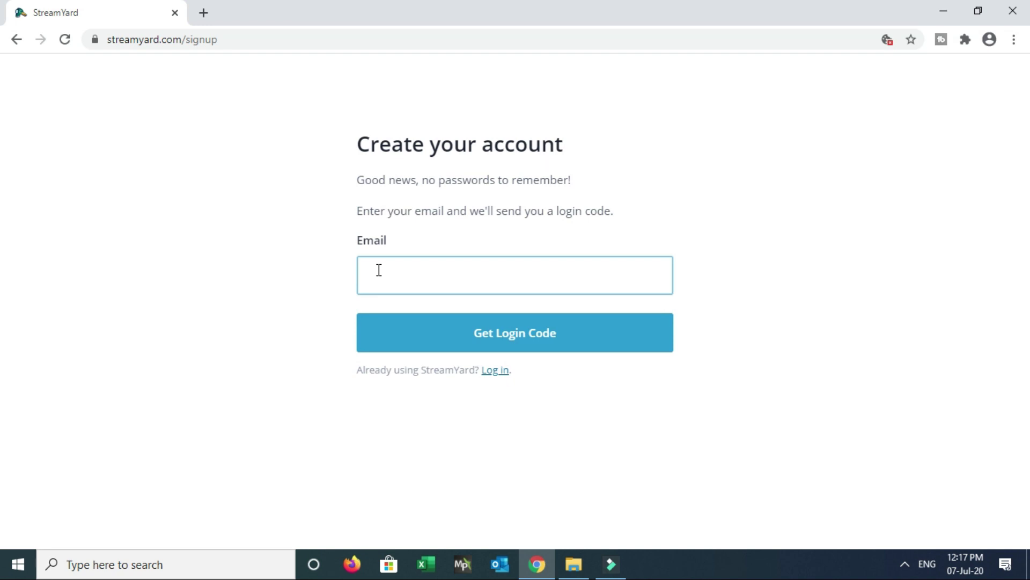
- Fill in the account e-mail from the autocomplete suggestion and request a login code
left_click(397, 278)
type("intro")
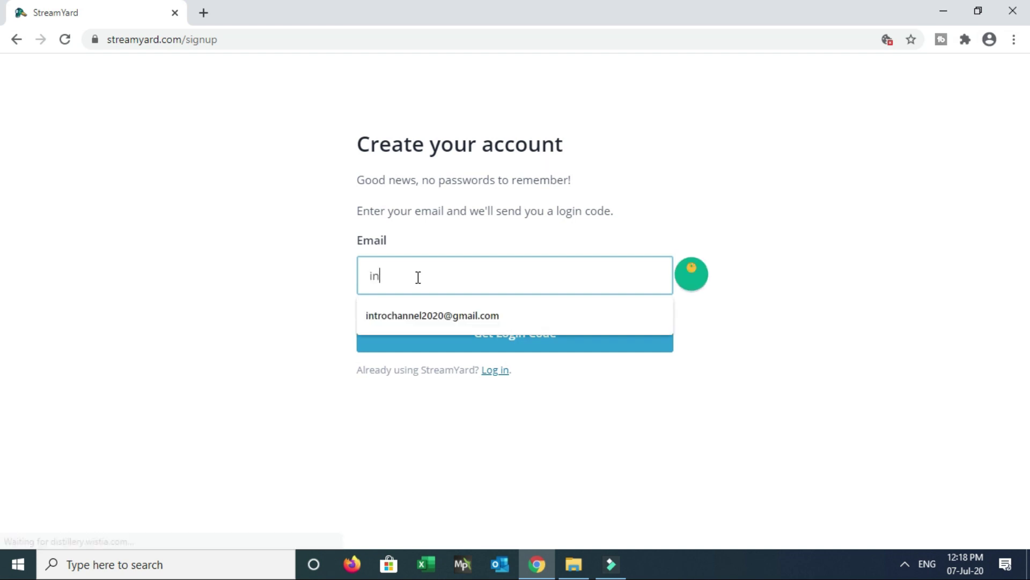
left_click(490, 313)
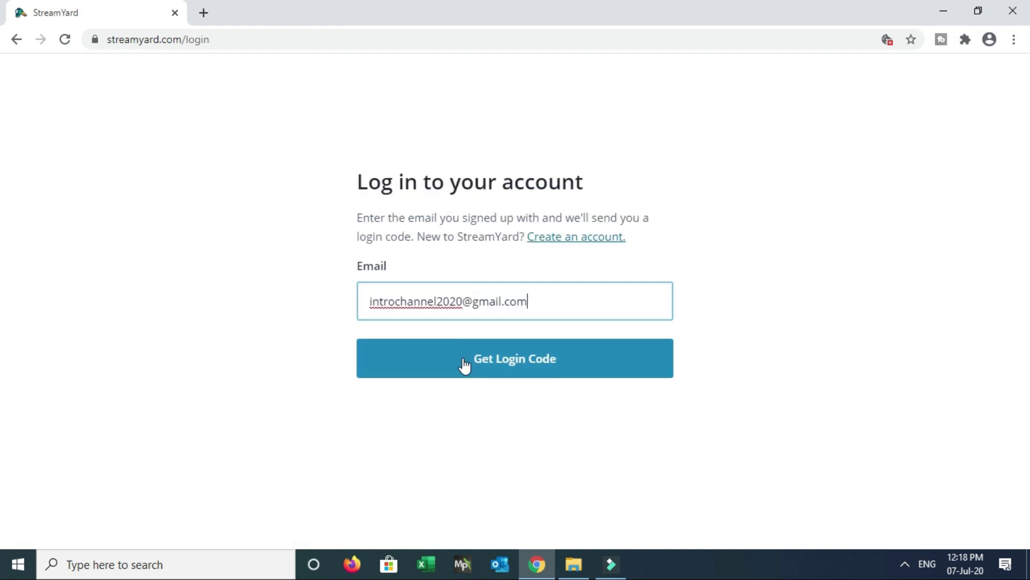
left_click(504, 361)
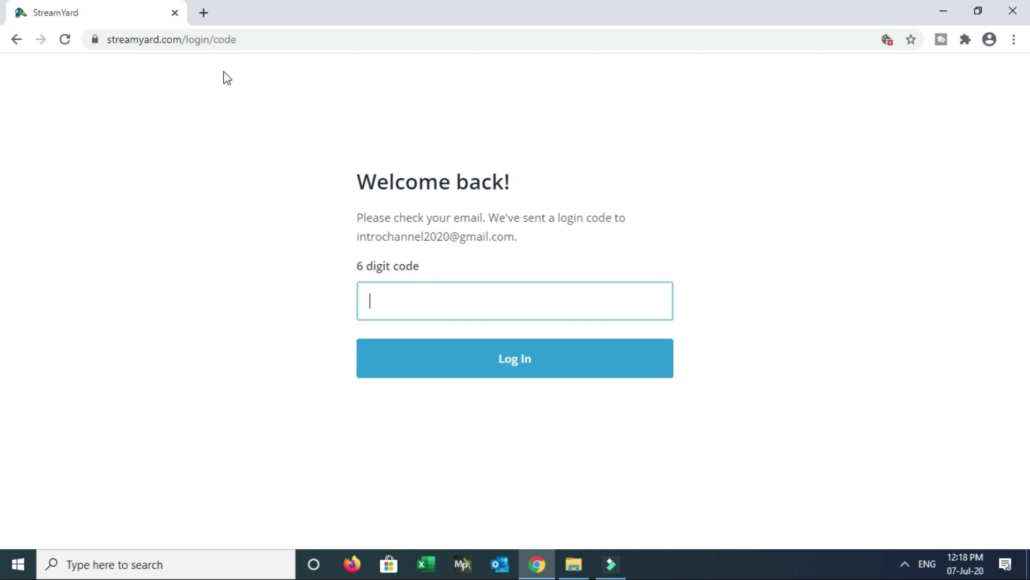
- Sign in to Gmail in a new tab with the channel account name and password
left_click(205, 13)
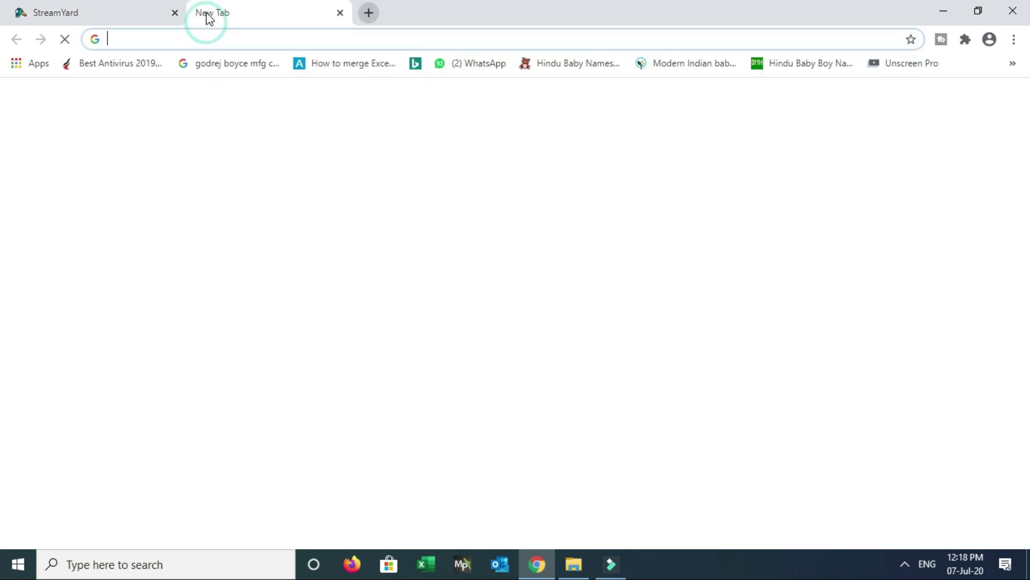
type("gma")
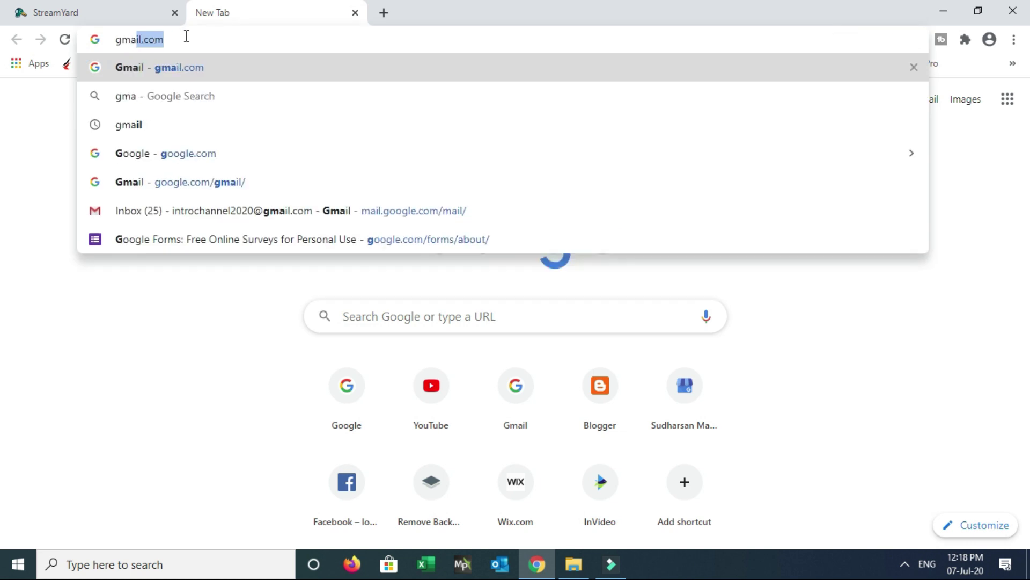
key("Return")
left_click(545, 268)
key("ctrl+a")
type("introchannel2020")
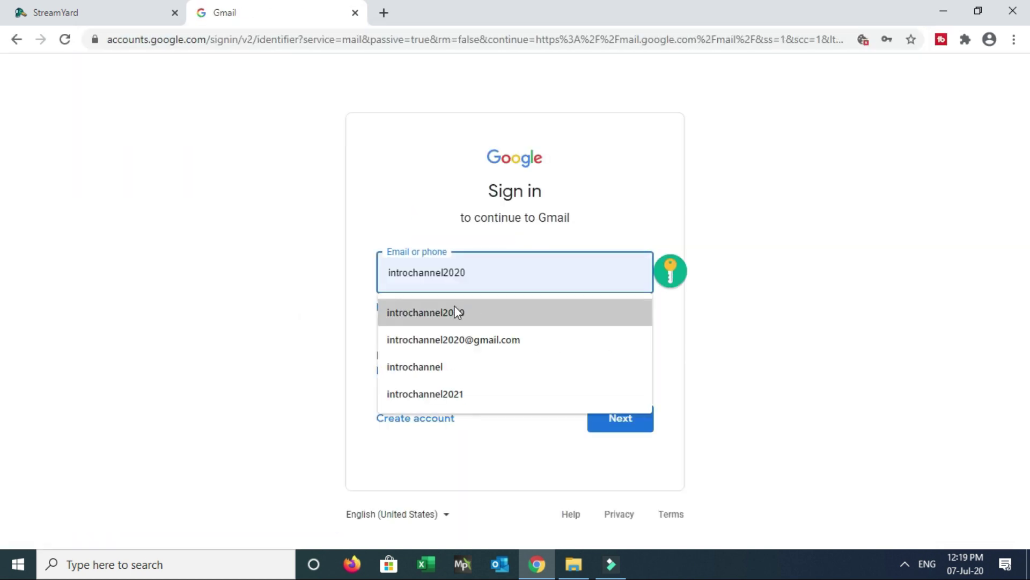
key("Return")
type("*******")
left_click(616, 358)
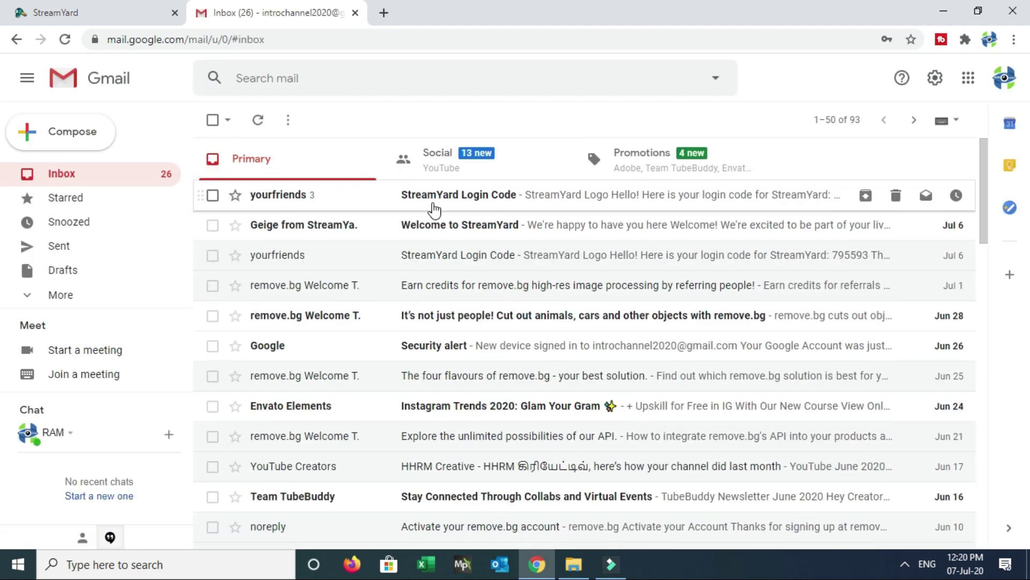
- Open the newest StreamYard Login Code email and copy the six-digit code
left_click(477, 202)
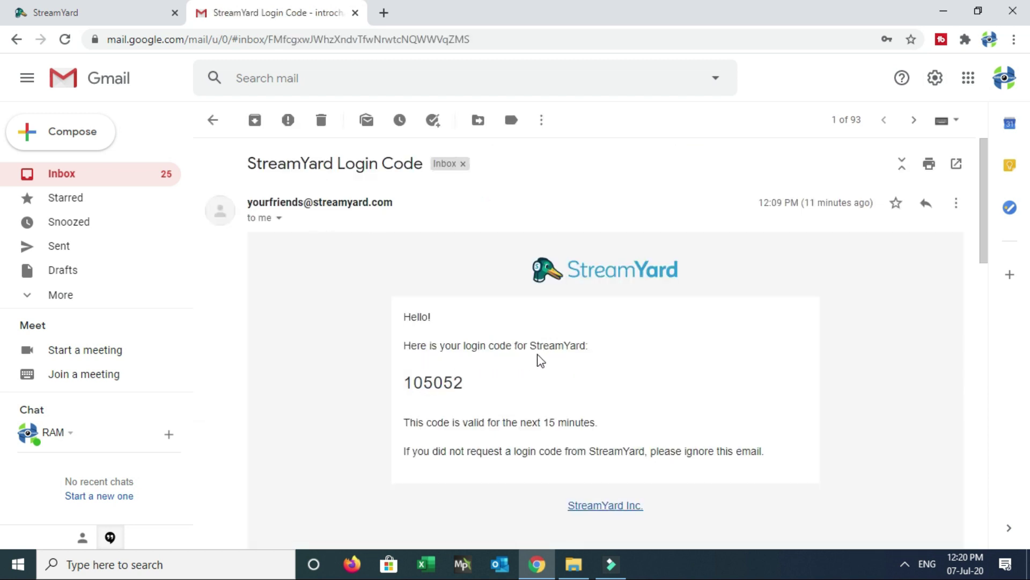
left_click_drag(465, 387, 409, 381)
key("ctrl+c")
right_click(413, 382)
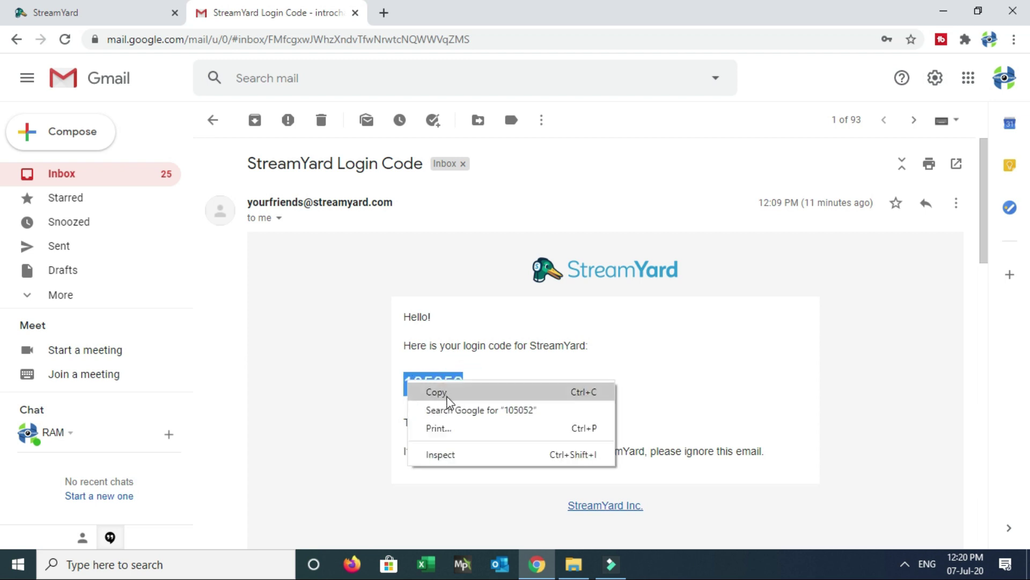
left_click(436, 394)
- Paste the copied code into StreamYard's code box and log in
left_click(66, 15)
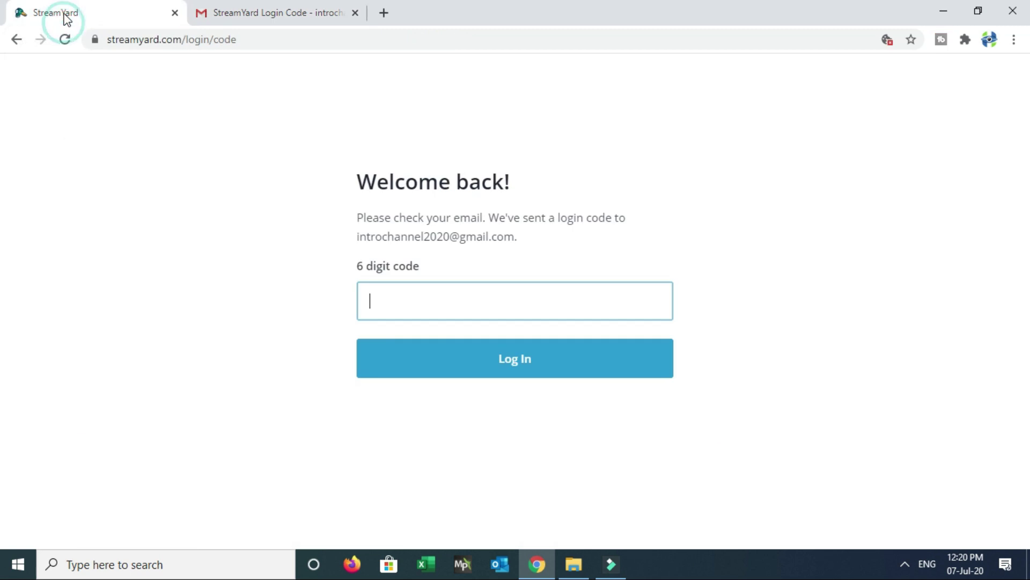
left_click(393, 306)
key("ctrl+v")
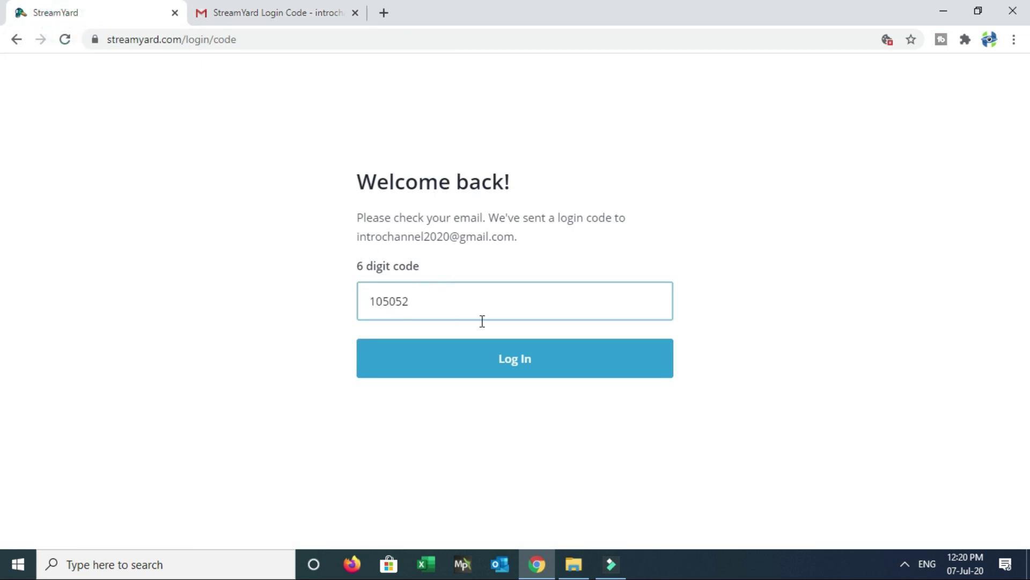
left_click(512, 365)
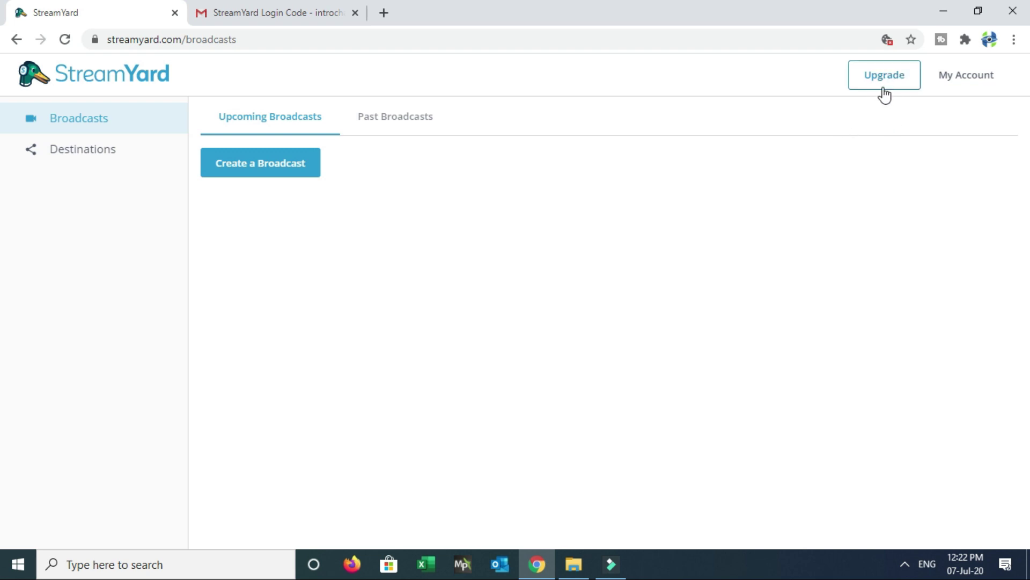
- Go to Destinations and choose Add a Destination
left_click(962, 84)
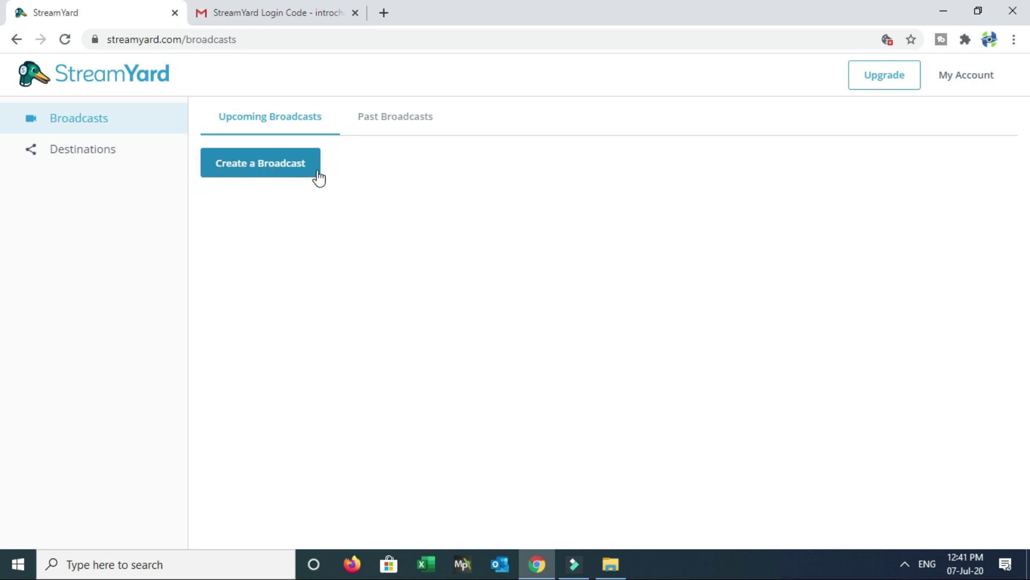
left_click(86, 159)
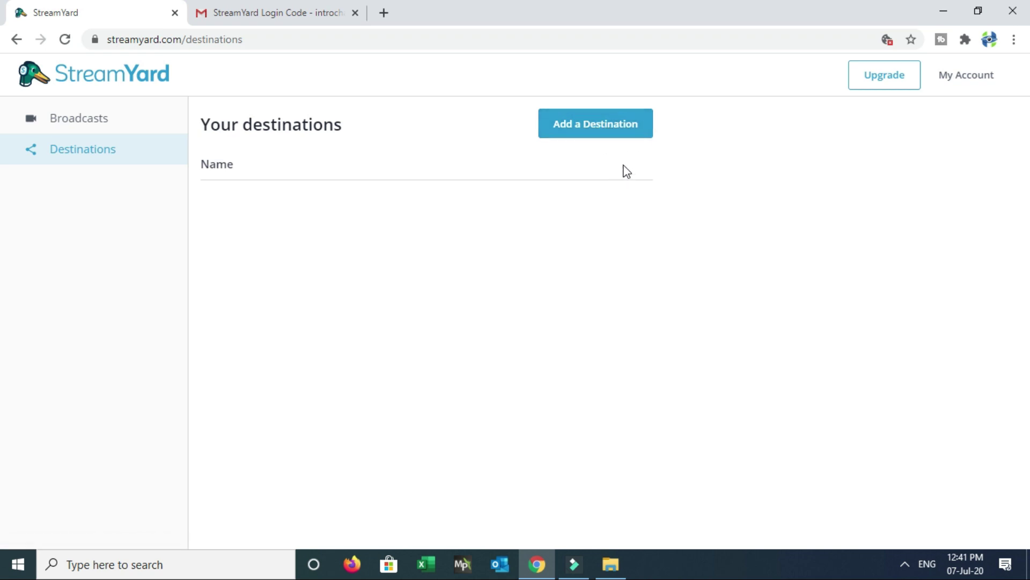
left_click(590, 128)
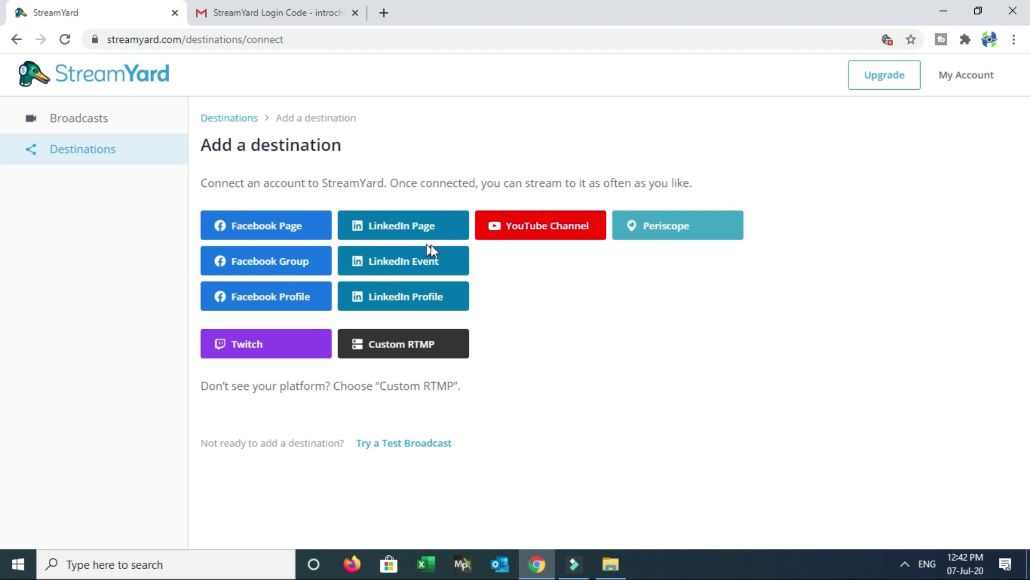
- Add a YouTube Channel destination using the HHRM Creative account and allow StreamYard access
left_click(536, 227)
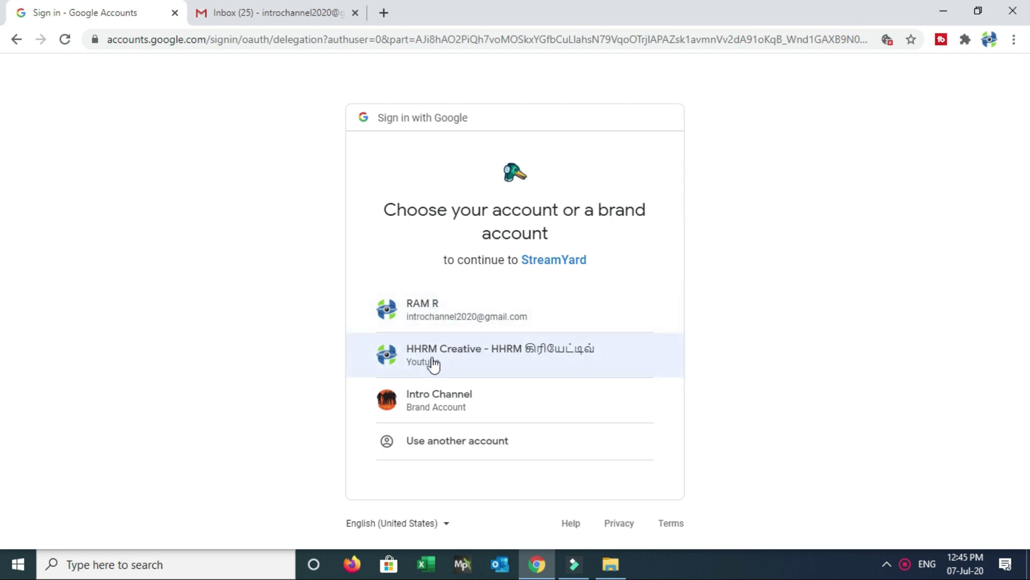
left_click(472, 356)
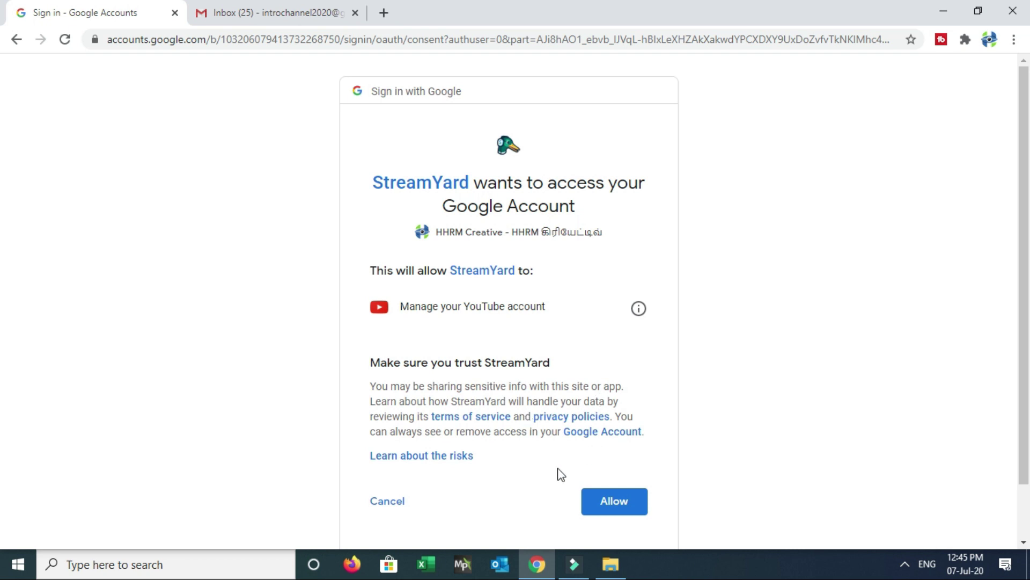
left_click(609, 503)
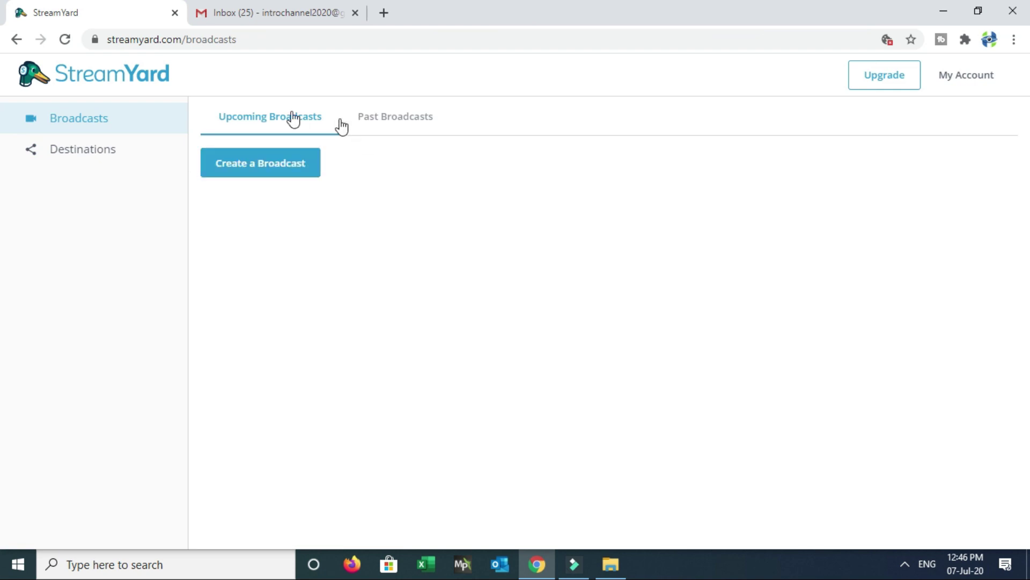
left_click(89, 156)
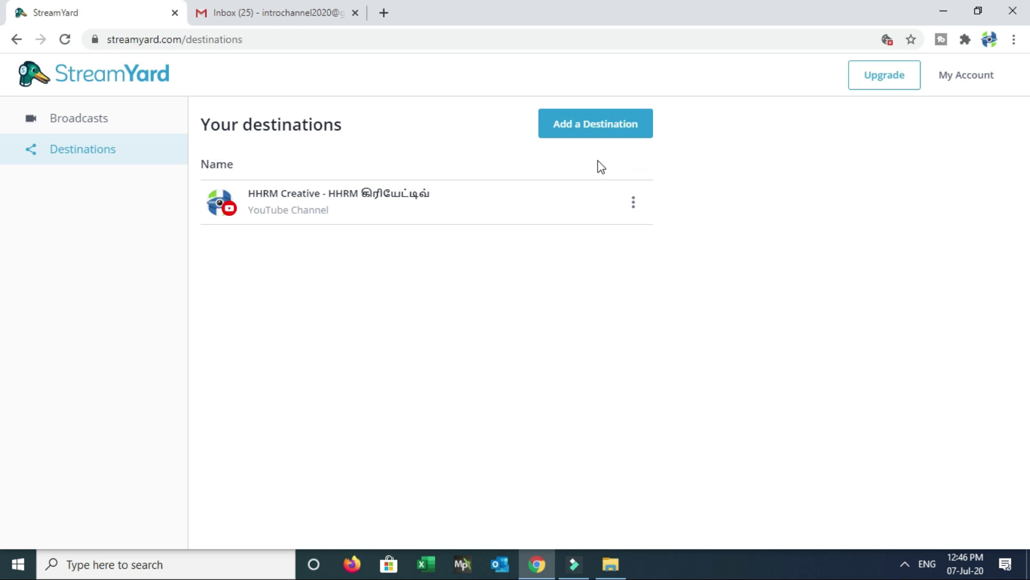
left_click(105, 118)
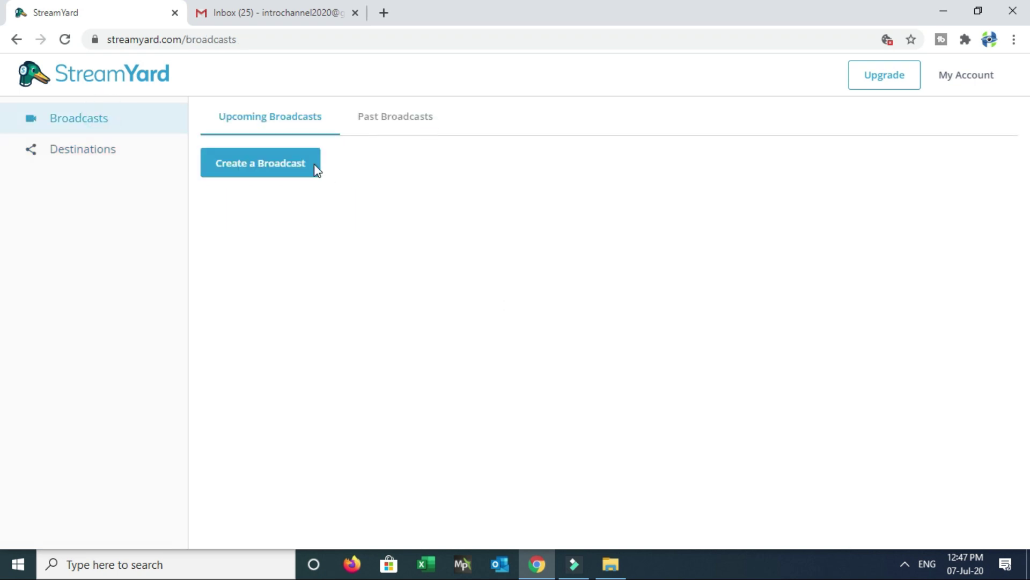
- Create a new broadcast targeting the HHRM Creative YouTube channel
left_click(276, 163)
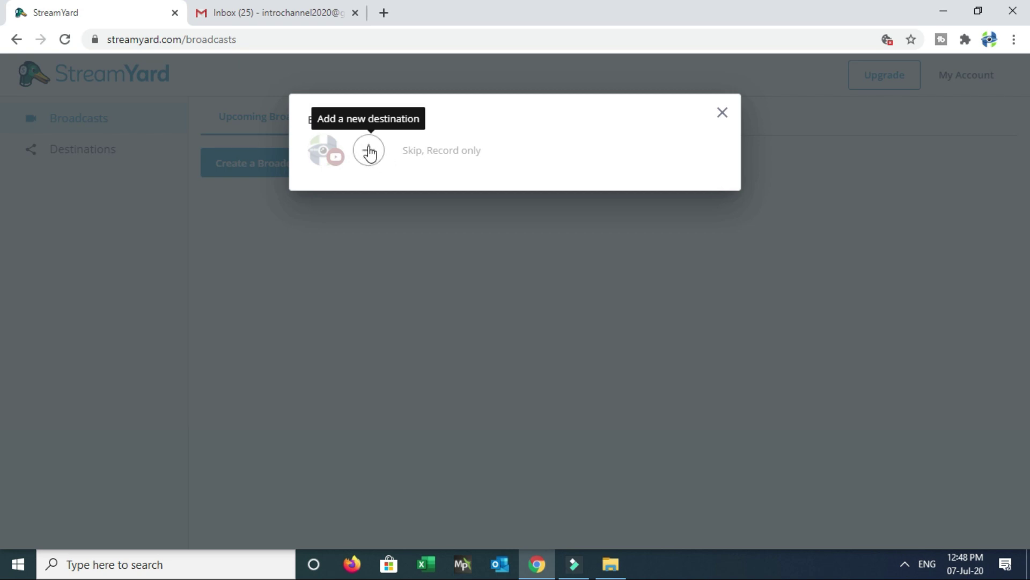
left_click(322, 156)
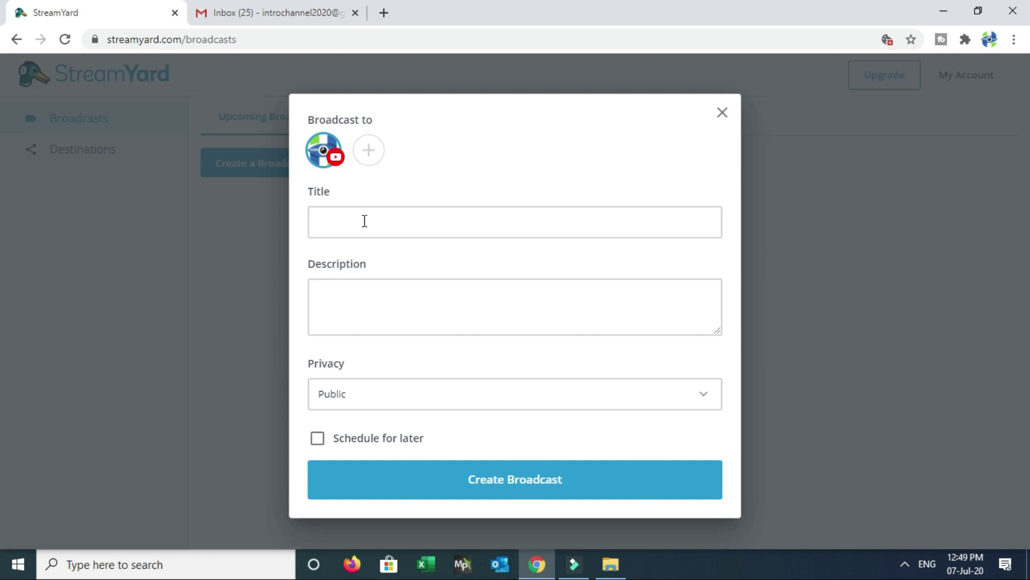
- Enter title 'Streamyard Live Stream Test' and a description about making YouTube live streams
left_click(331, 223)
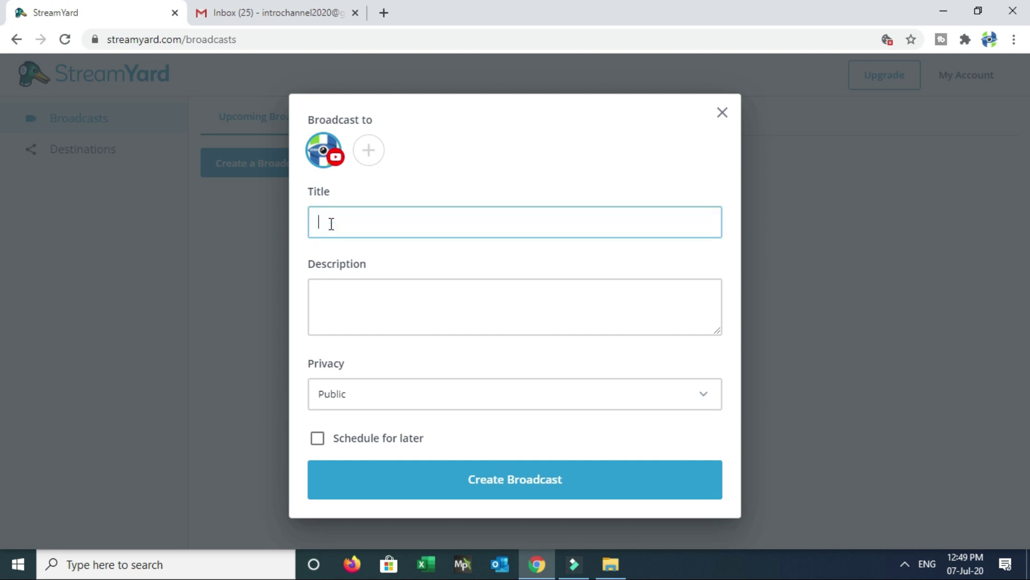
type("Streamyard Live Stream Test")
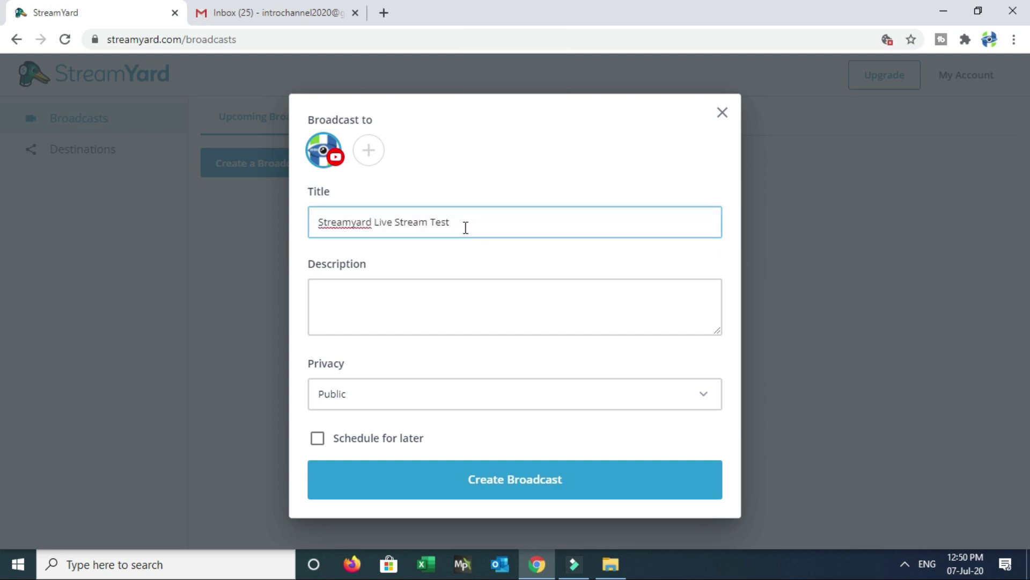
left_click(336, 293)
type("In this is video going to see how to make youtube live stream with h")
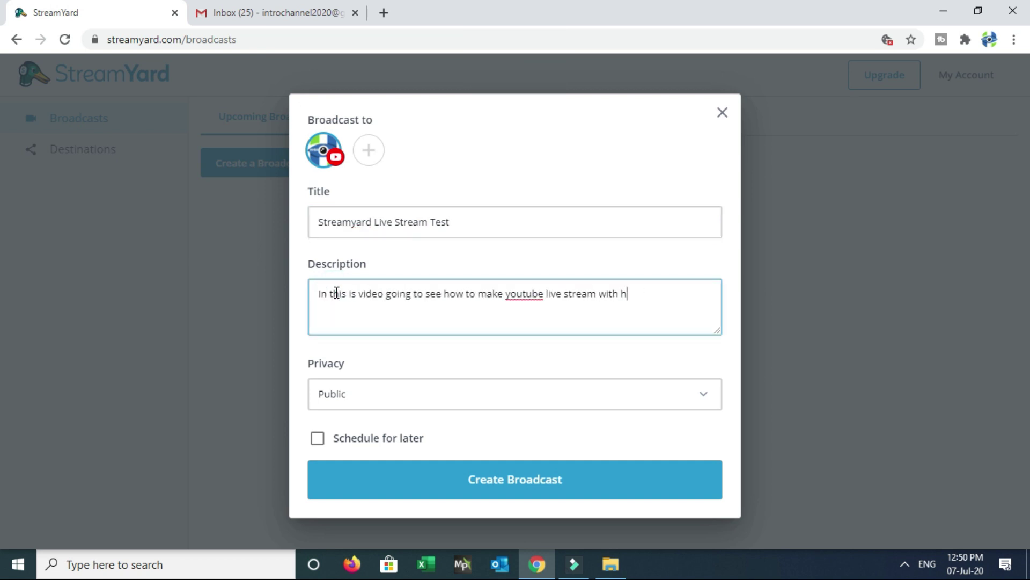
type("elp free software streamyard")
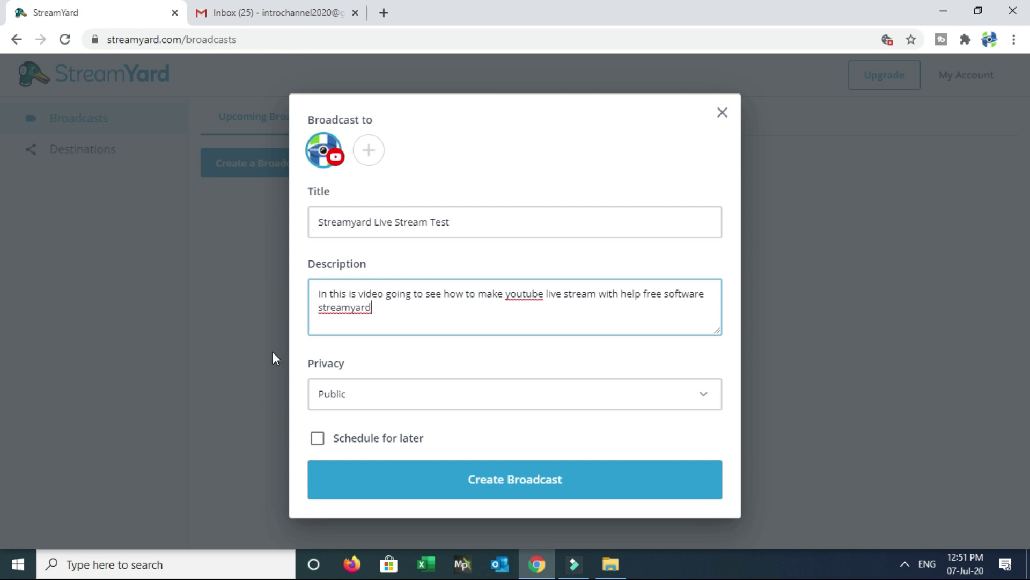
left_click(704, 394)
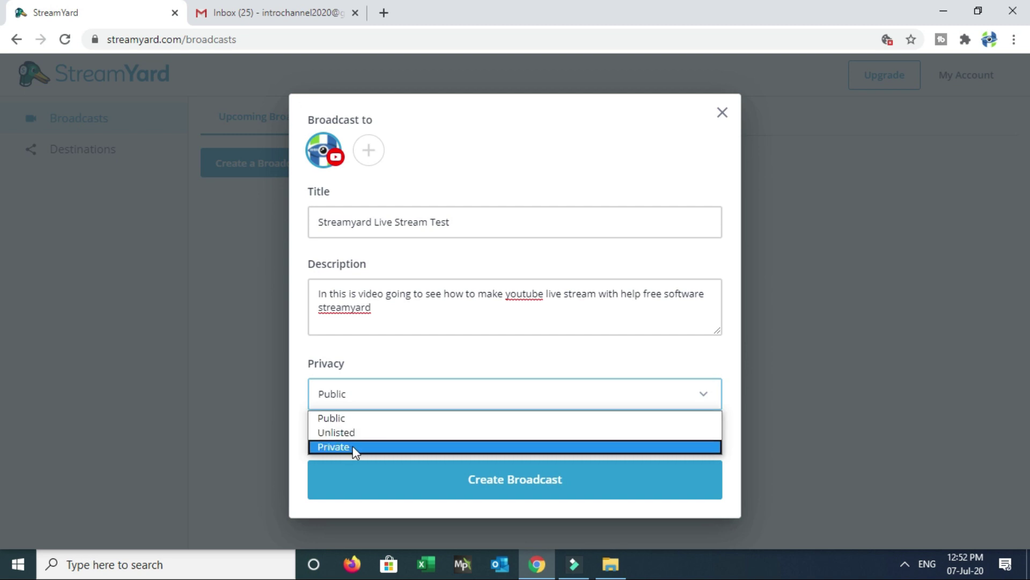
- Keep the broadcast Public, schedule it for later, and apply My Post (32) as thumbnail
left_click(333, 419)
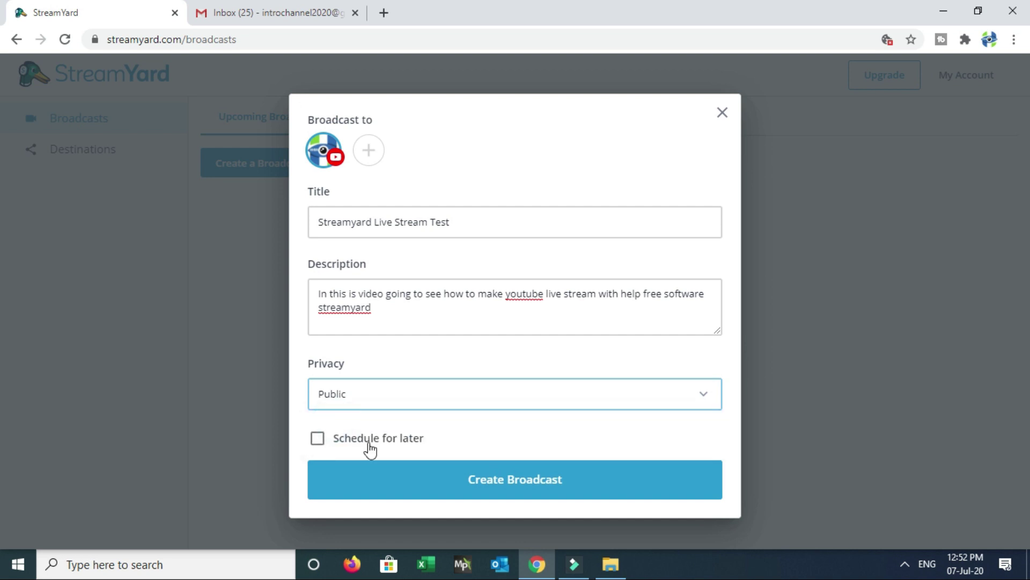
left_click(317, 440)
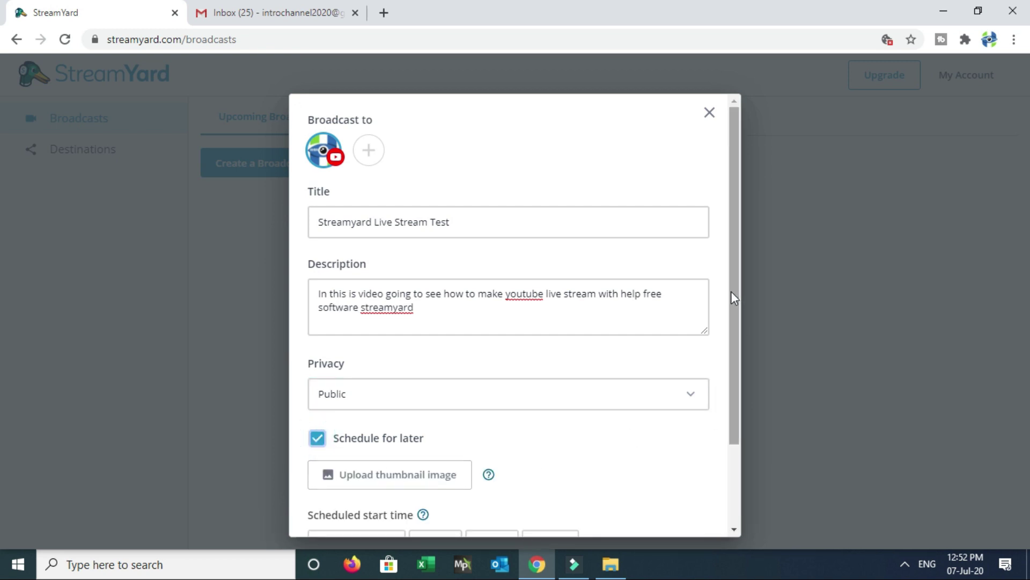
left_click_drag(734, 294, 739, 375)
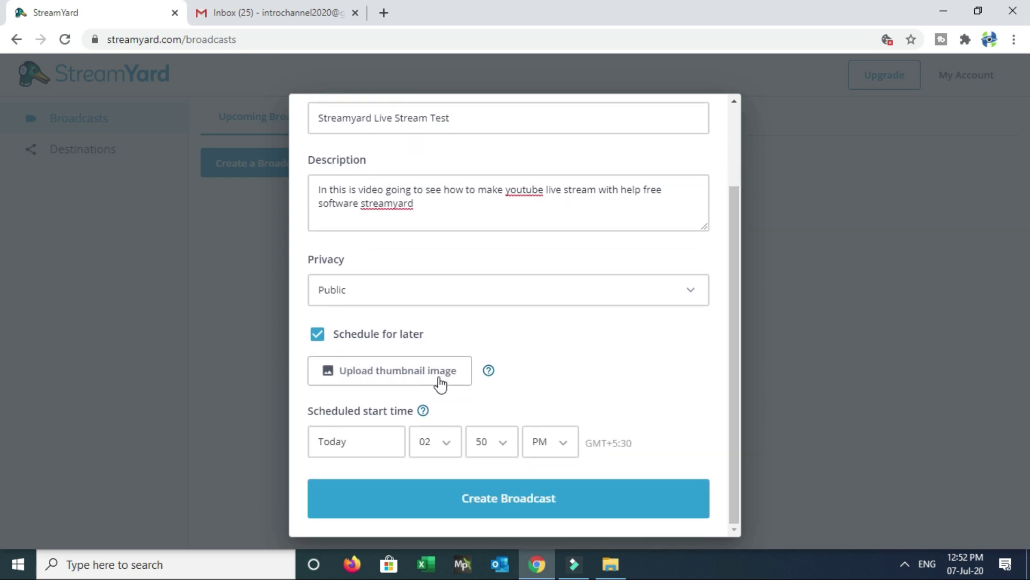
left_click(395, 377)
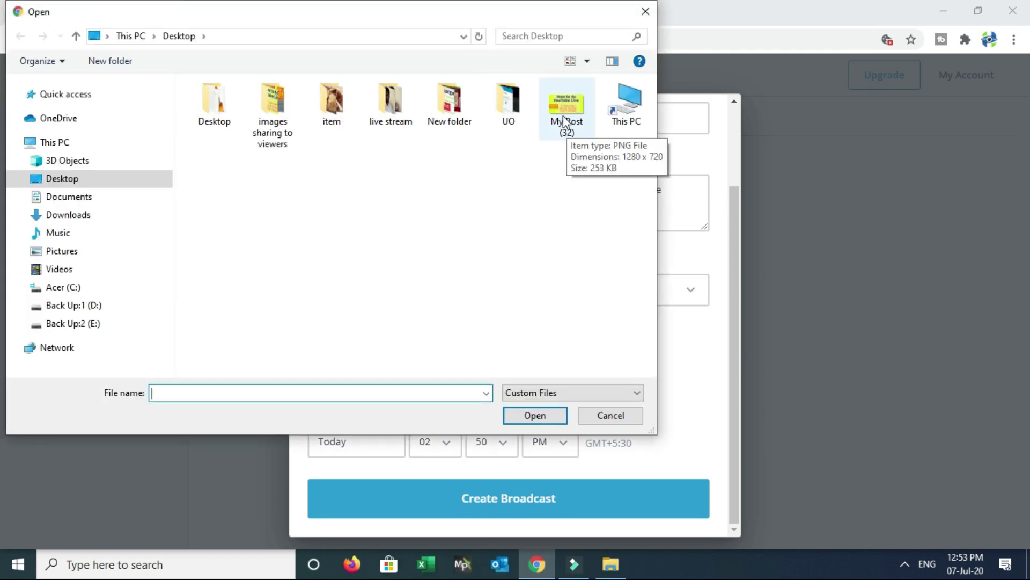
left_click(564, 119)
left_click(535, 416)
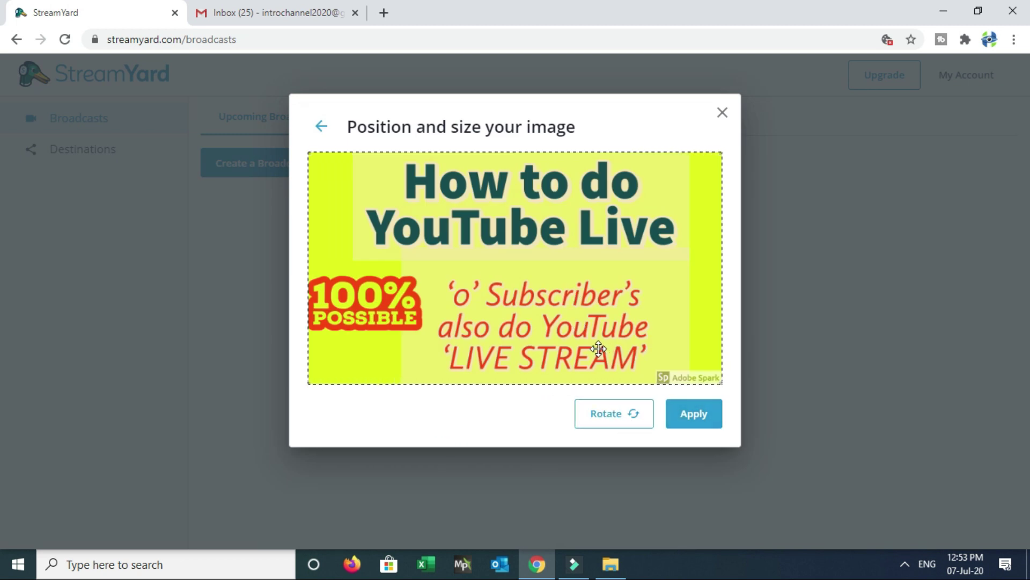
left_click(692, 424)
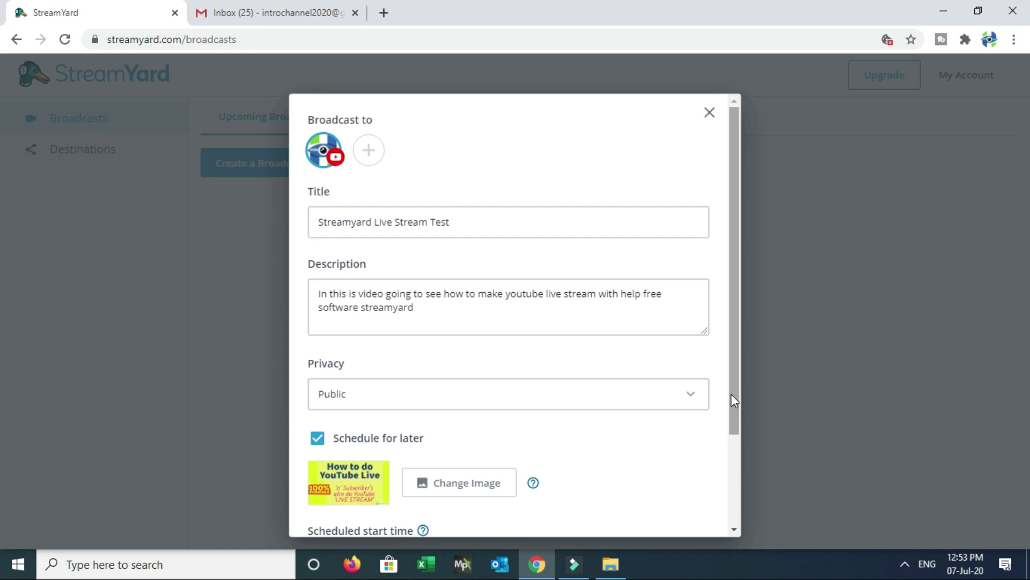
- Set the start time to 12:55 PM and create the scheduled broadcast
left_click_drag(731, 394, 729, 489)
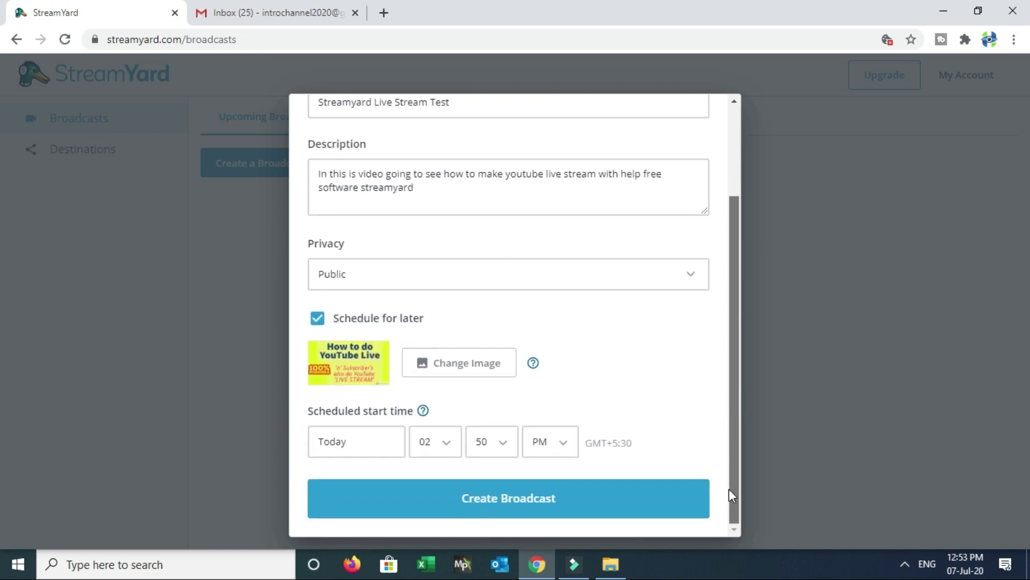
left_click(443, 442)
left_click(425, 259)
left_click(499, 442)
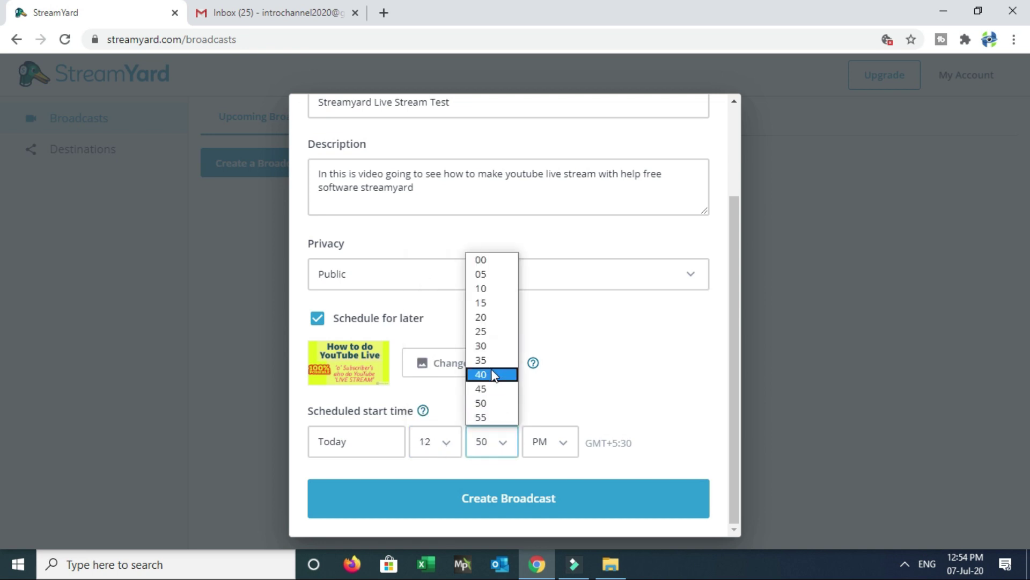
left_click(486, 416)
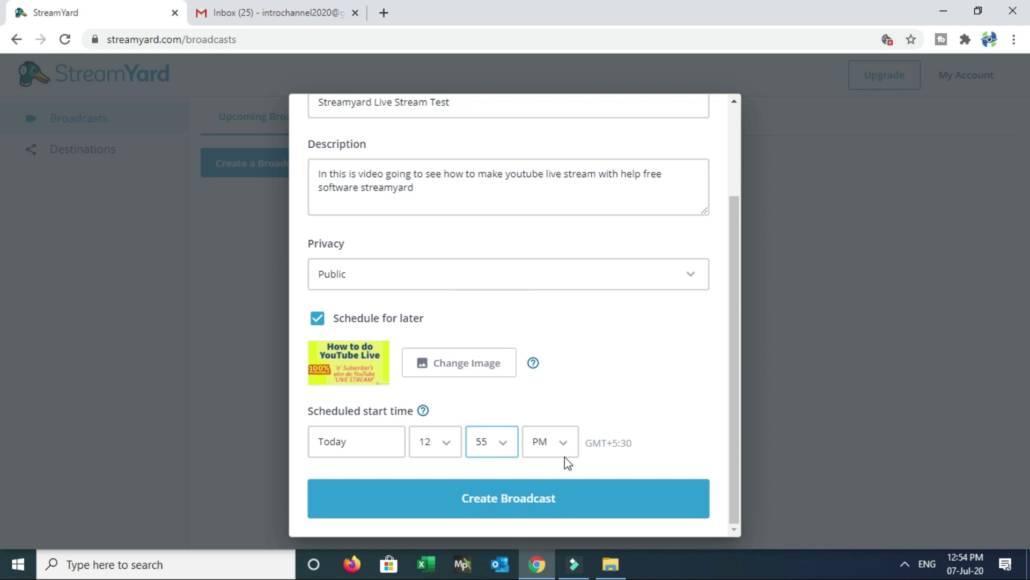
left_click(477, 502)
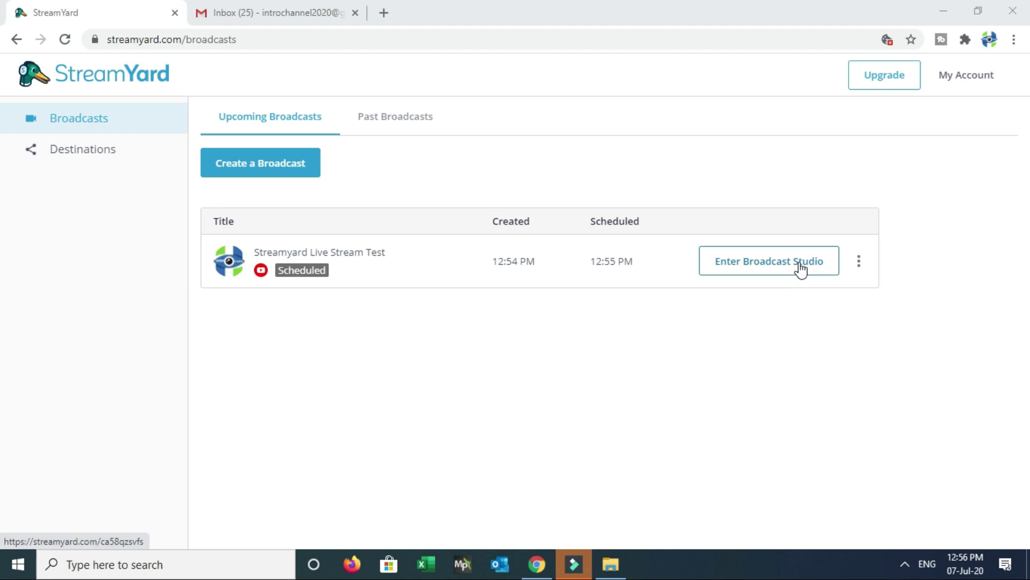
- From the scheduled broadcast's options menu, enter its broadcast studio
left_click(860, 265)
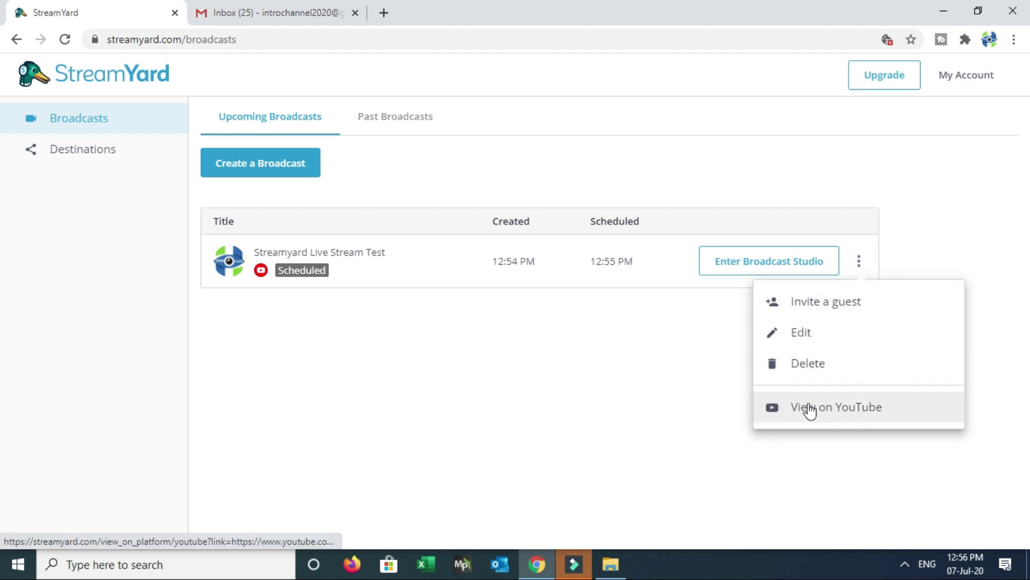
left_click(730, 273)
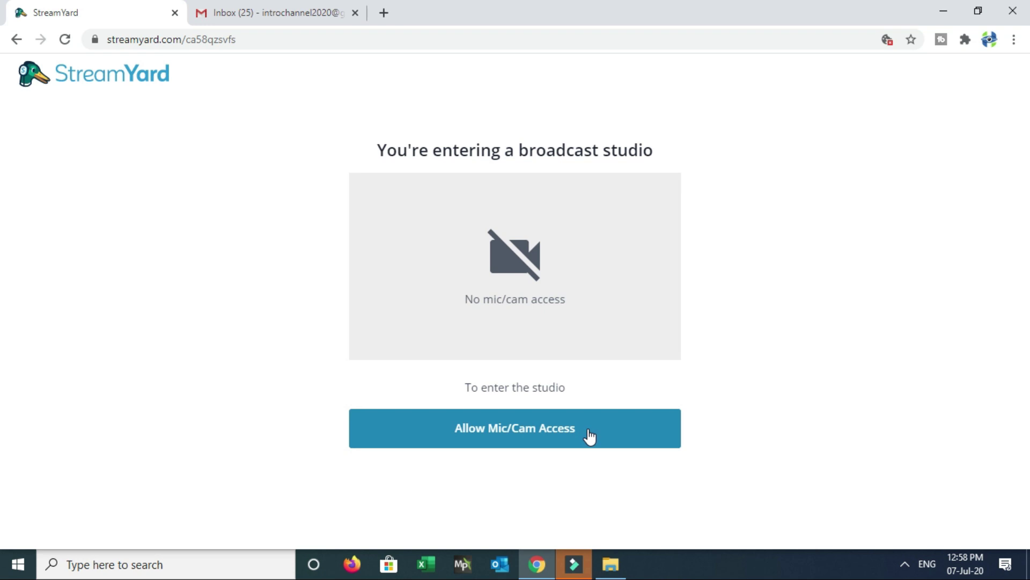
- Allow mic and camera access, test mute/unmute and camera off/on, and open Cam/Mic settings
left_click(506, 429)
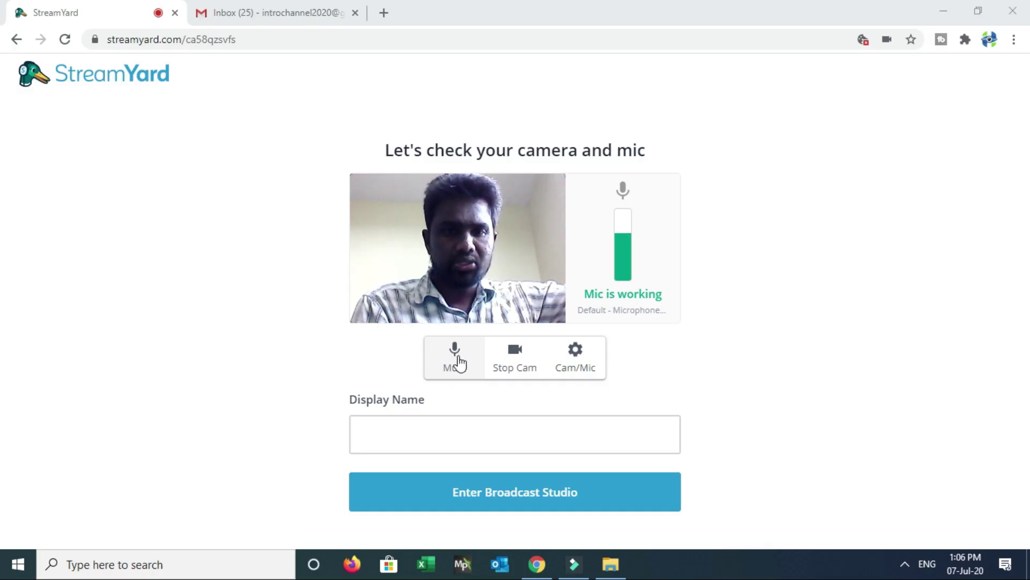
left_click(457, 358)
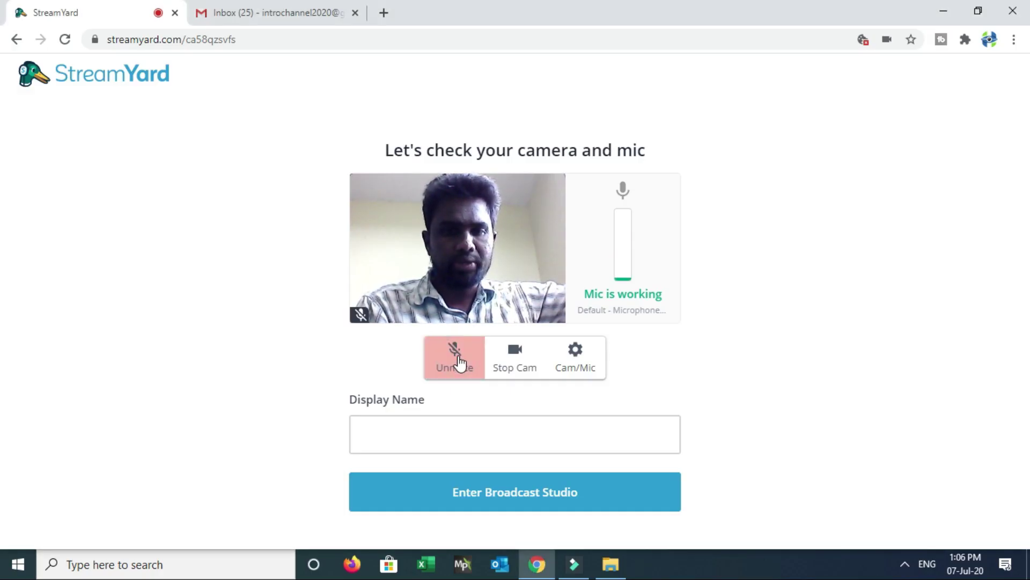
left_click(460, 362)
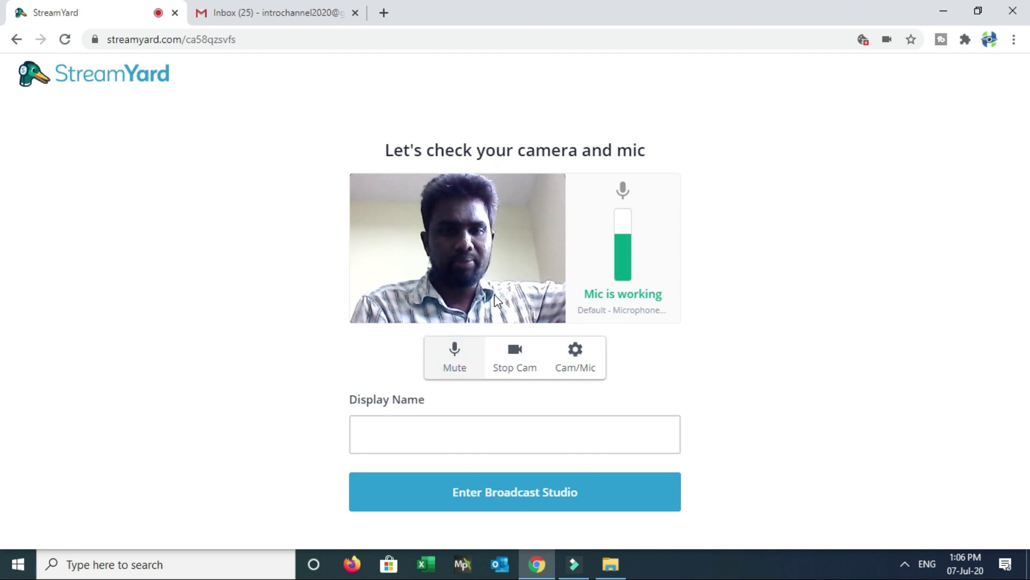
left_click(515, 365)
left_click(515, 364)
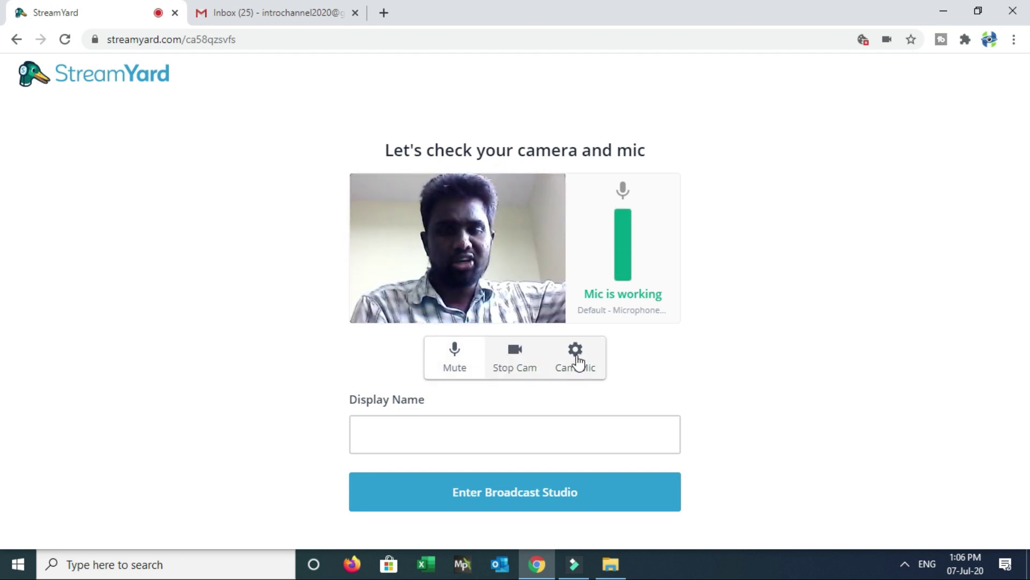
left_click(581, 361)
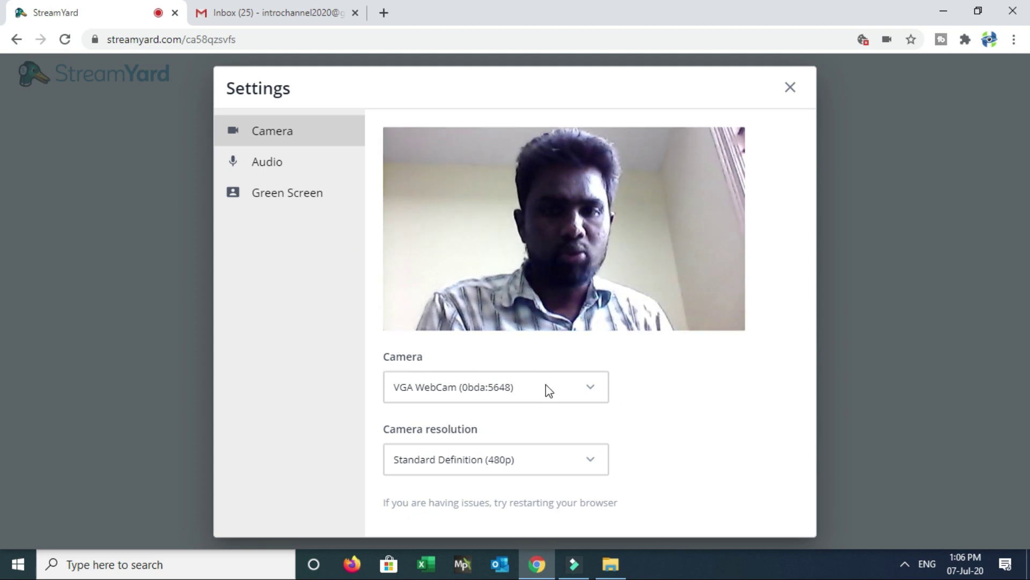
- Keep the VGA WebCam, set its resolution to High Definition (720p), and close Settings
left_click(590, 388)
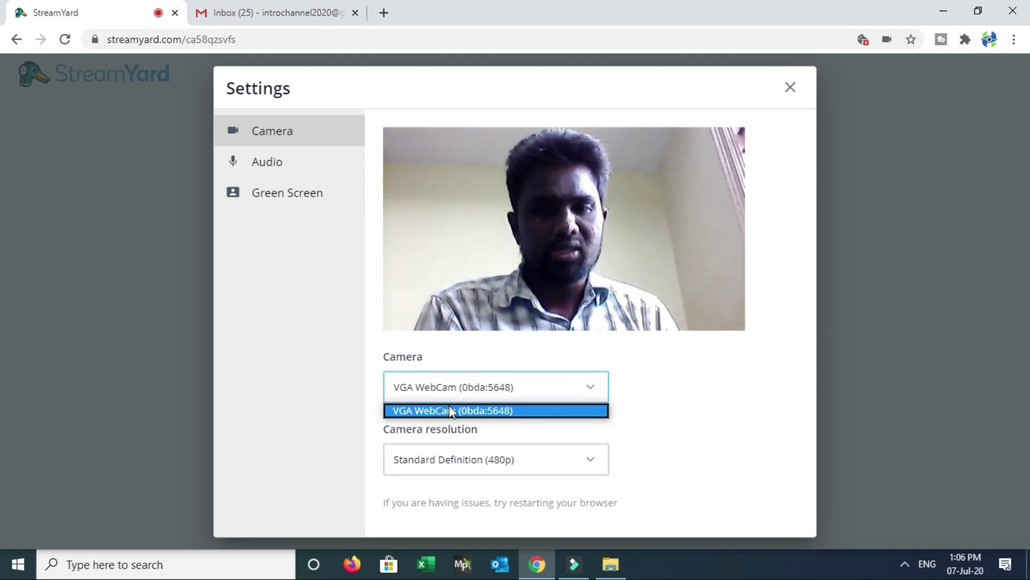
left_click(525, 391)
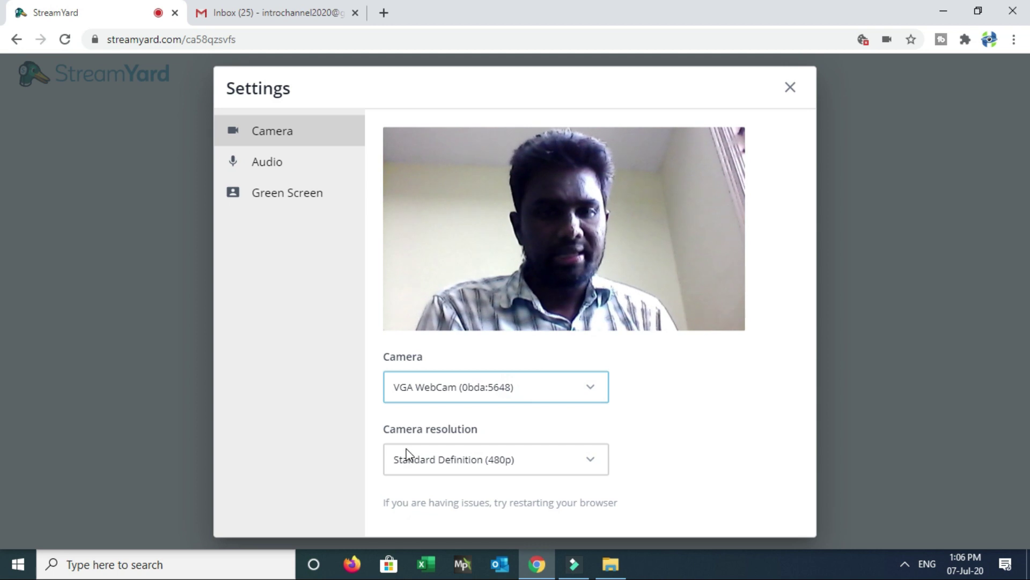
left_click(592, 461)
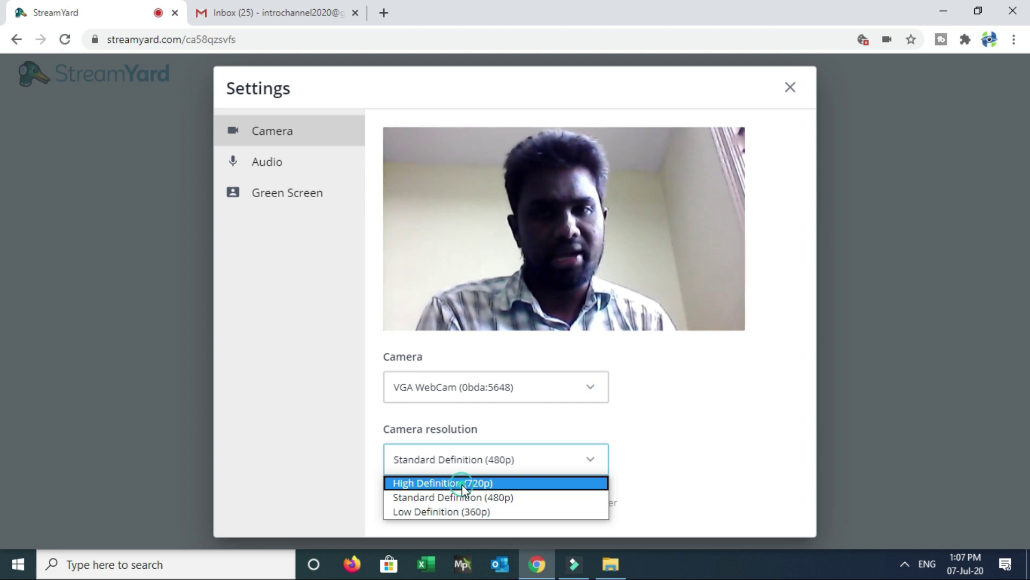
left_click(462, 486)
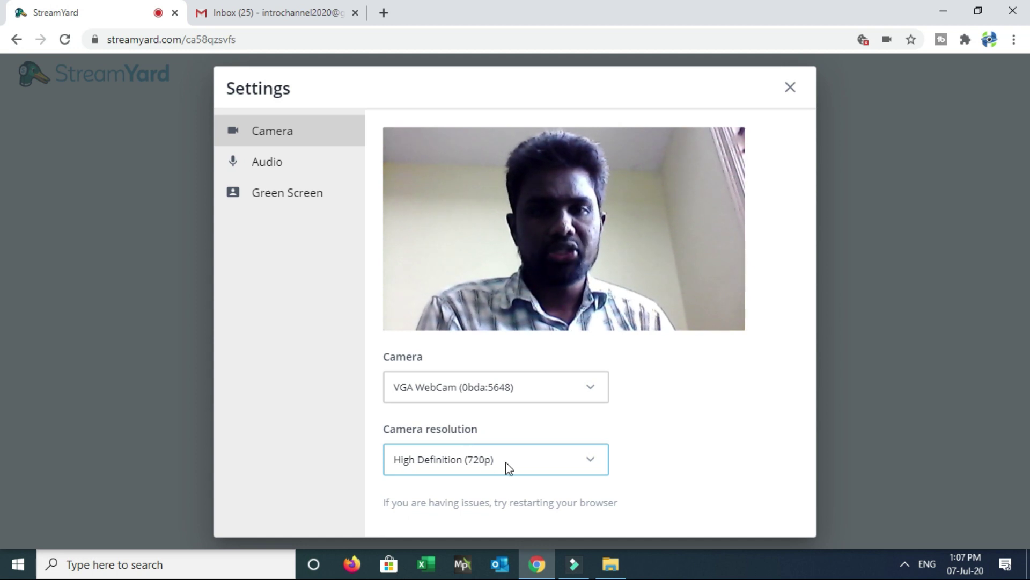
left_click(799, 93)
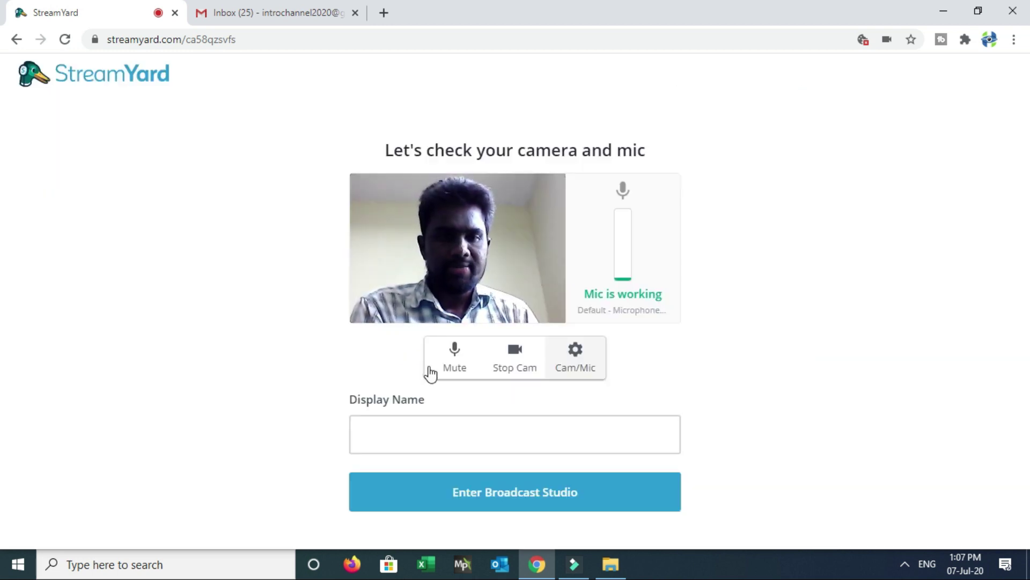
- Enter 'Streamyard Live Stream Test' as the display name and go into the broadcast studio
key("Caps_Lock")
left_click(392, 436)
type("S")
key("Caps_Lock")
type("tr")
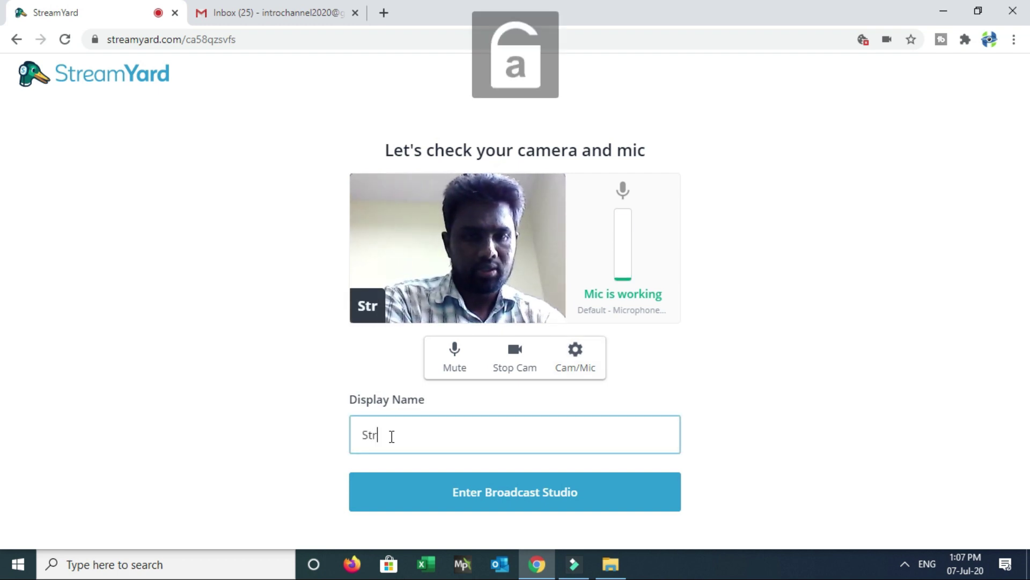
type("eamyard")
key("Caps_Lock")
key("l")
key("Caps_Lock")
type("ive")
key("Caps_Lock")
key("s")
key("Caps_Lock")
type("tream")
key("Caps_Lock")
key("t")
key("Caps_Lock")
type("ext")
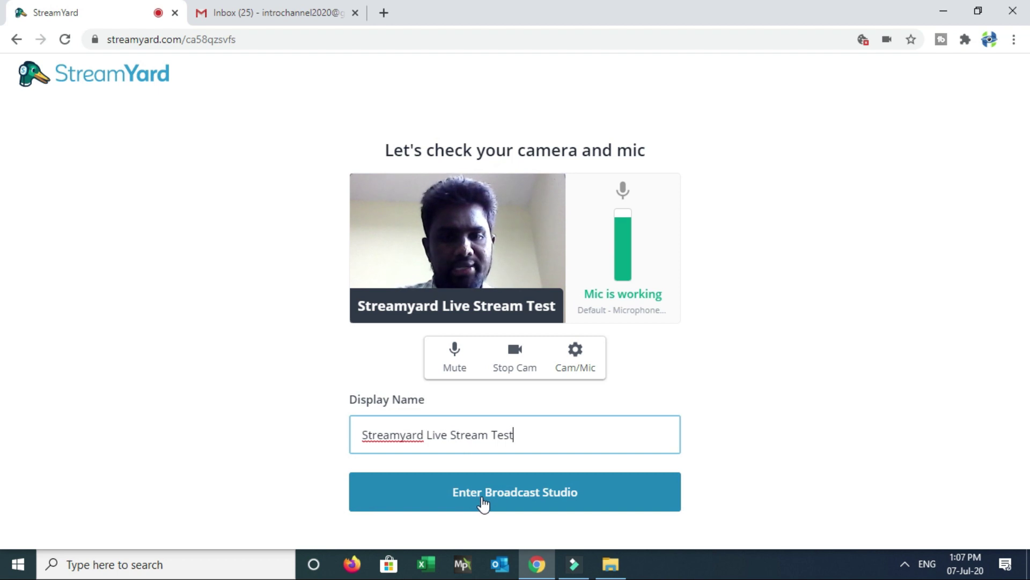
left_click(535, 494)
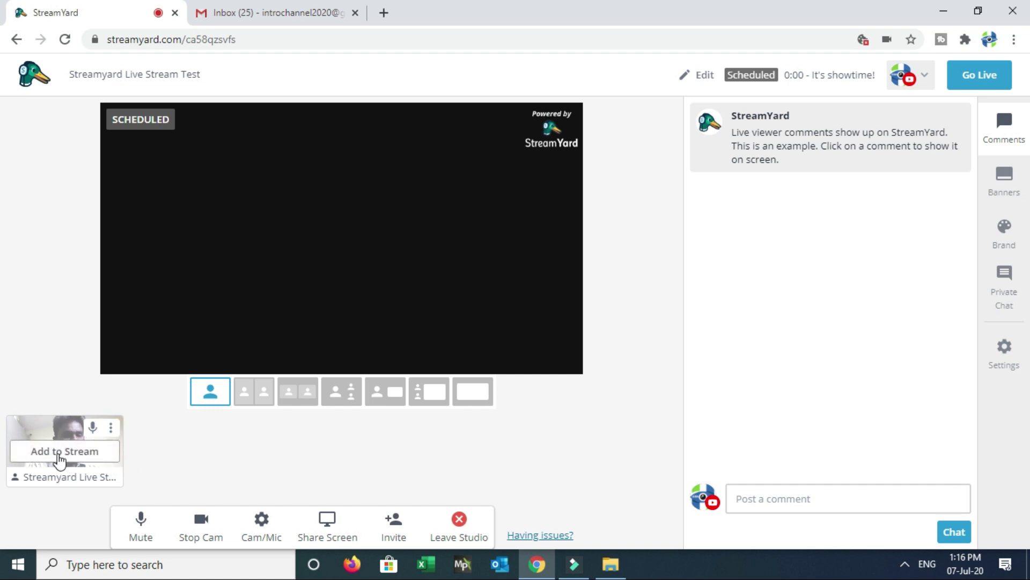
- Add the webcam to the stage and bring up the Share Screen tips
left_click(59, 455)
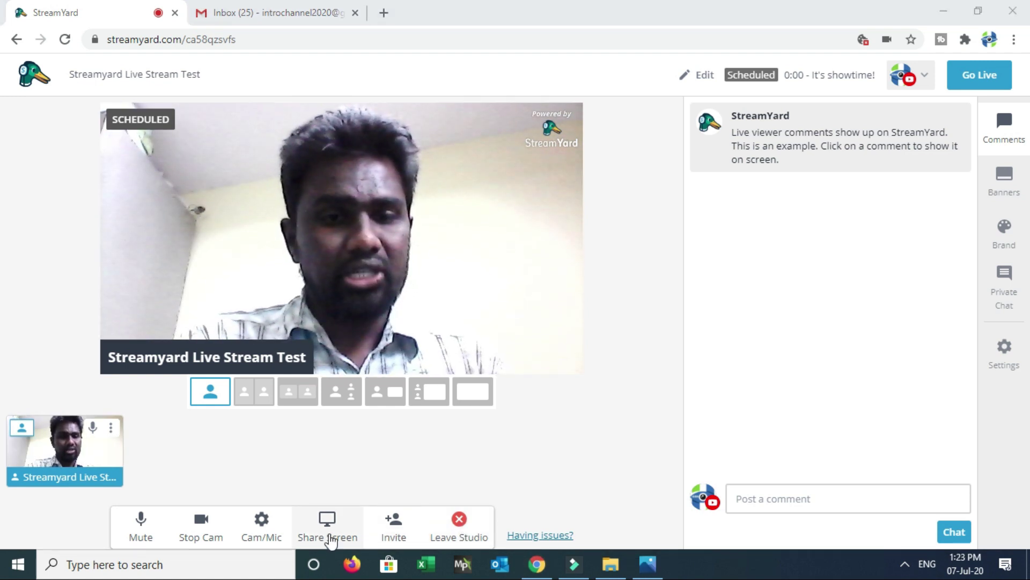
left_click(332, 523)
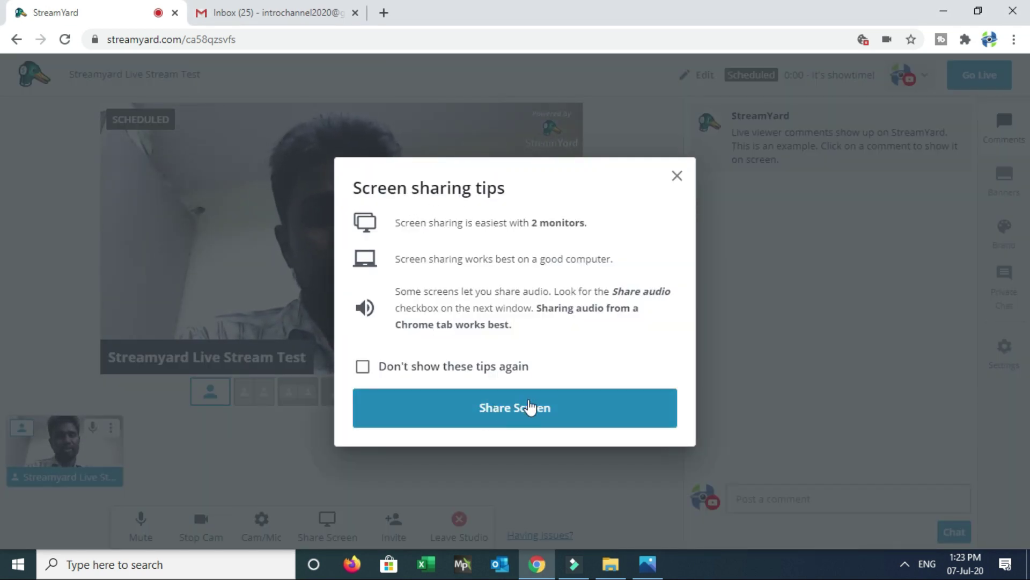
- Share the Photos window from the Application Window tab of the screen picker
left_click(516, 422)
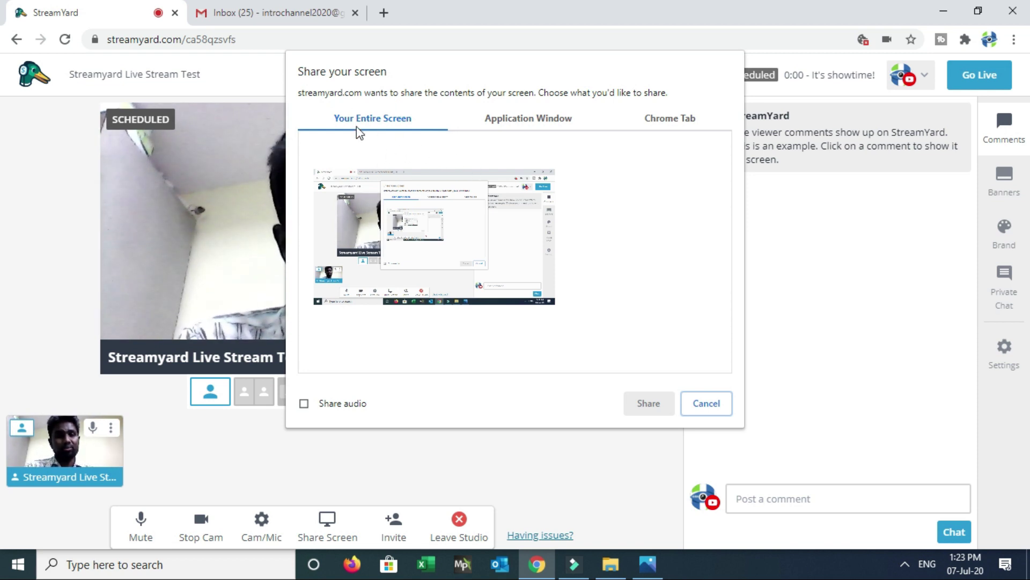
left_click(530, 127)
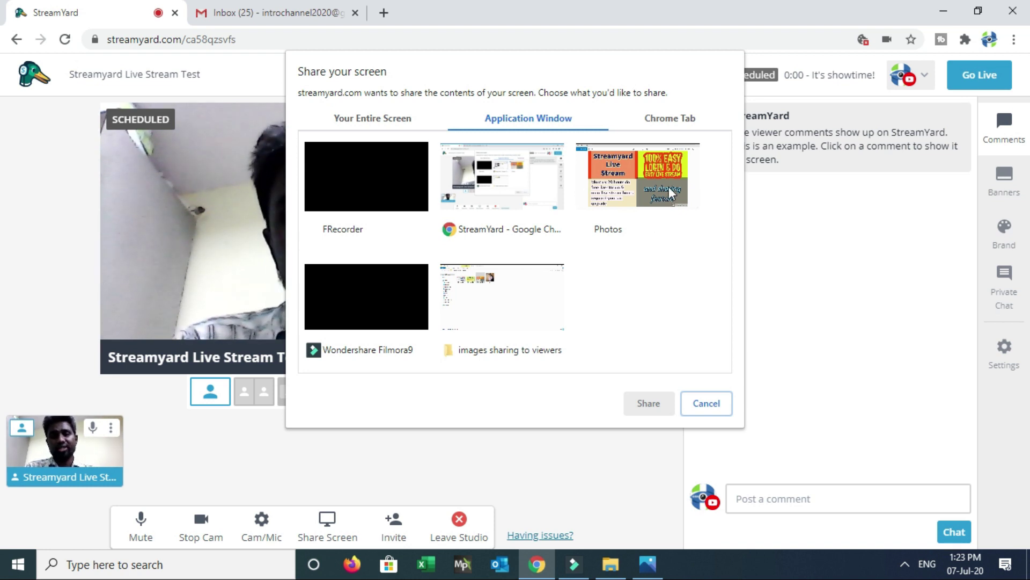
left_click(638, 188)
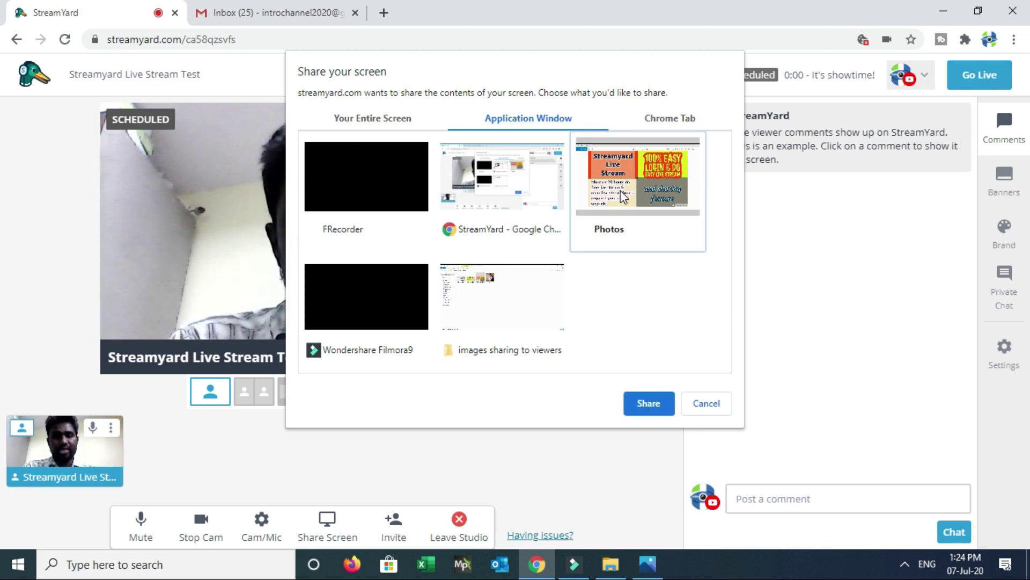
left_click(648, 405)
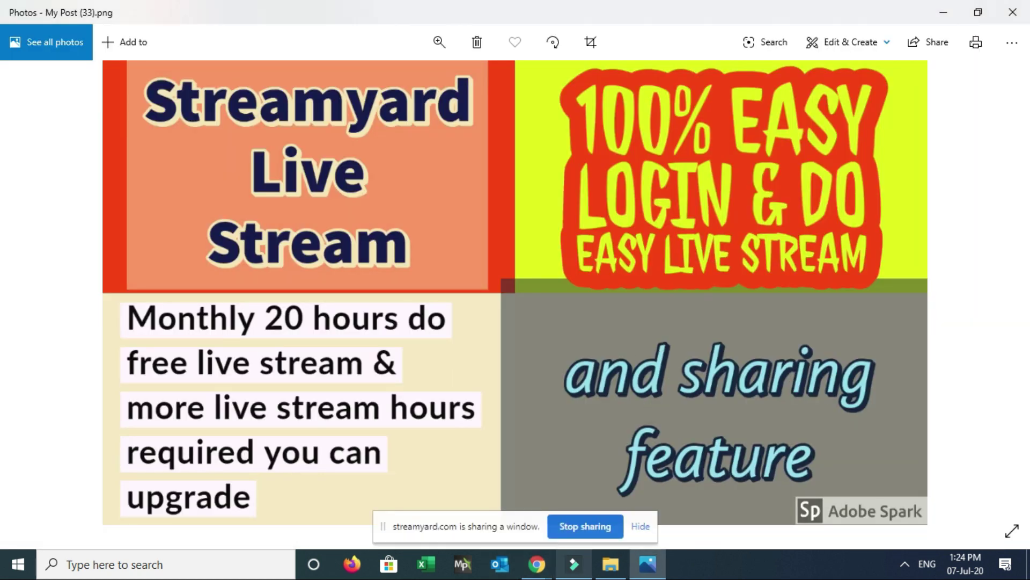
- Return to the StreamYard studio window from Chrome's taskbar previews
left_click(539, 565)
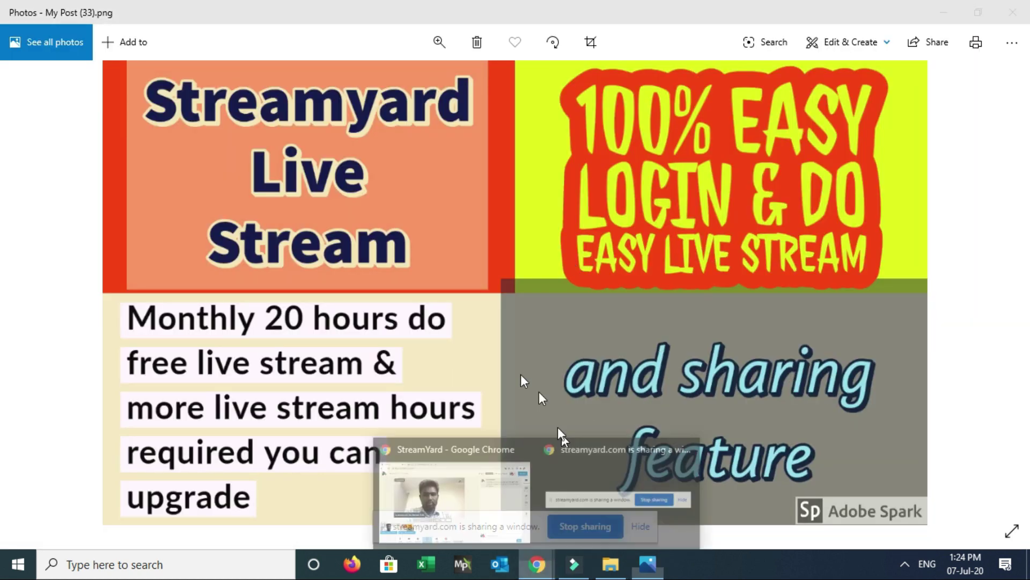
left_click(471, 483)
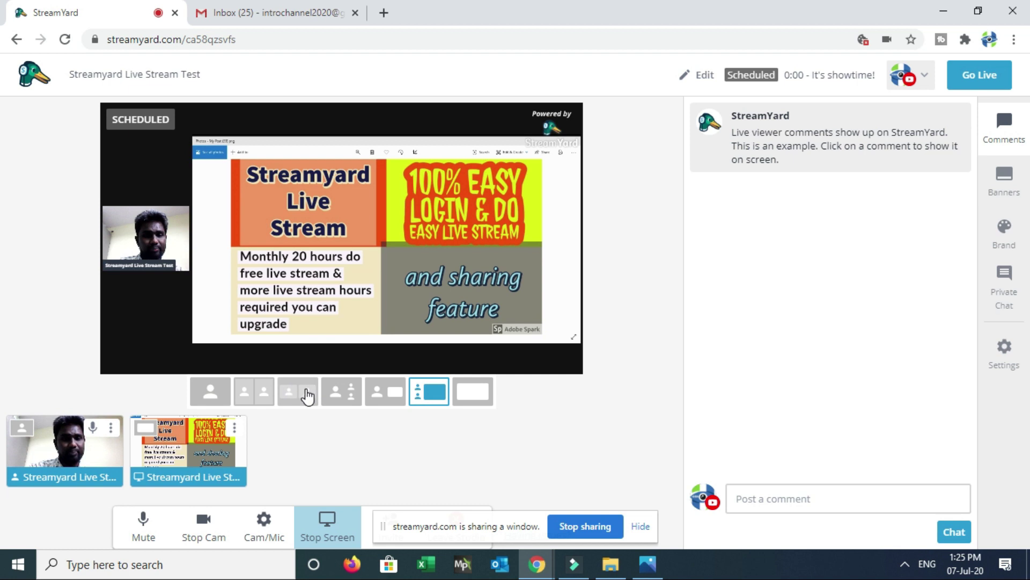
- Try the solo, side-by-side and large-screen layouts, settling on side-by-side webcam and screen
left_click(340, 393)
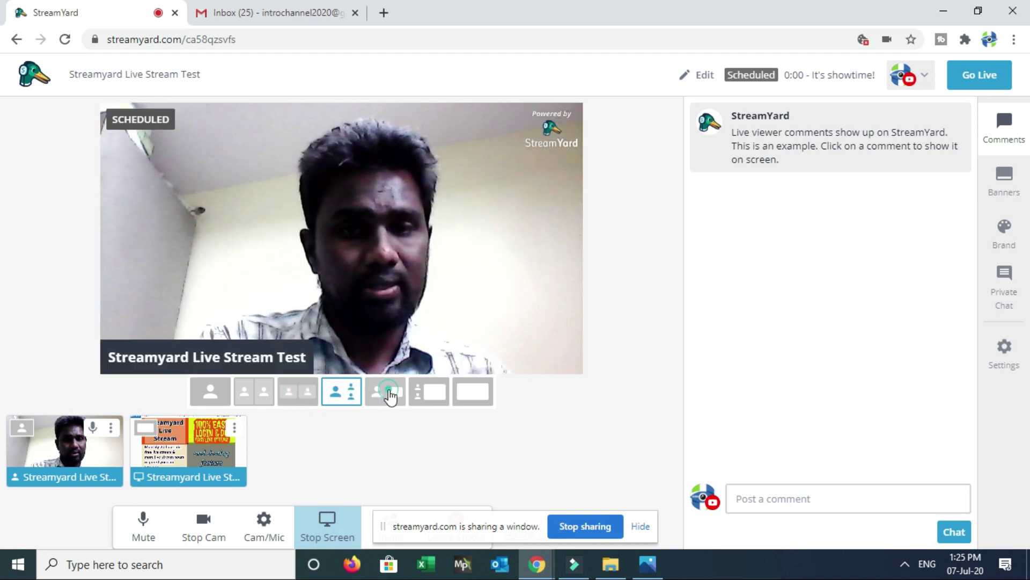
left_click(389, 393)
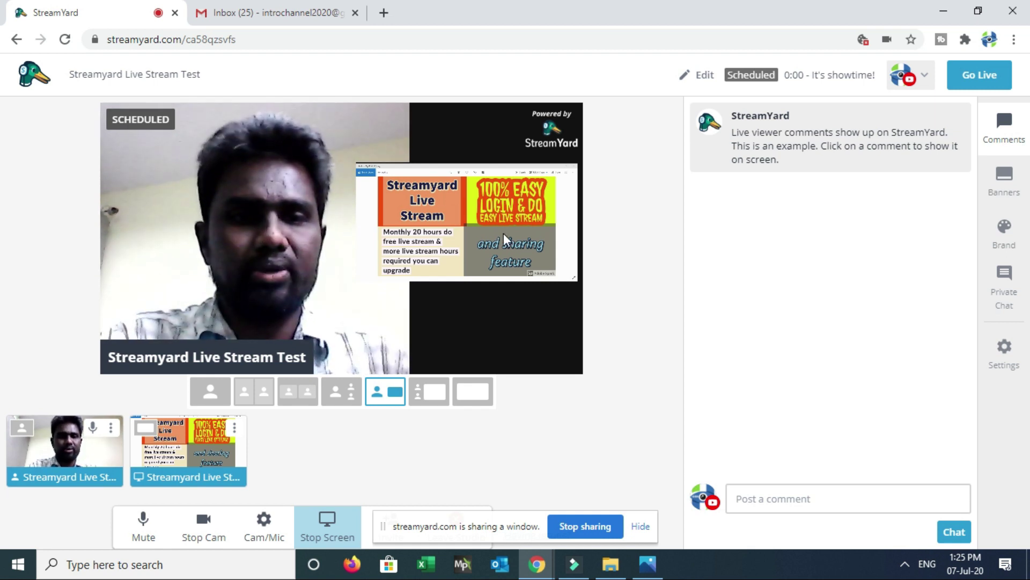
left_click(429, 391)
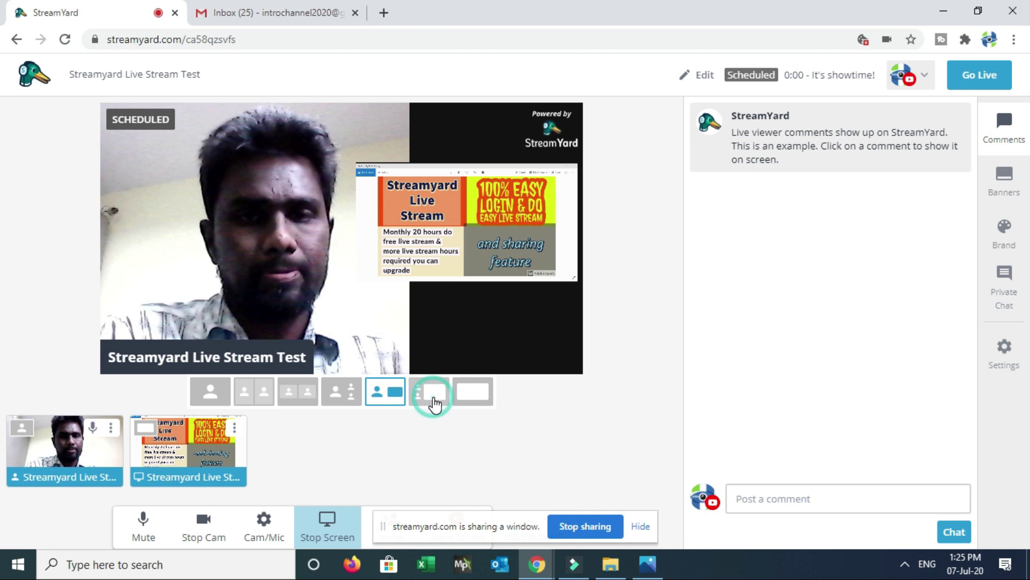
left_click(392, 398)
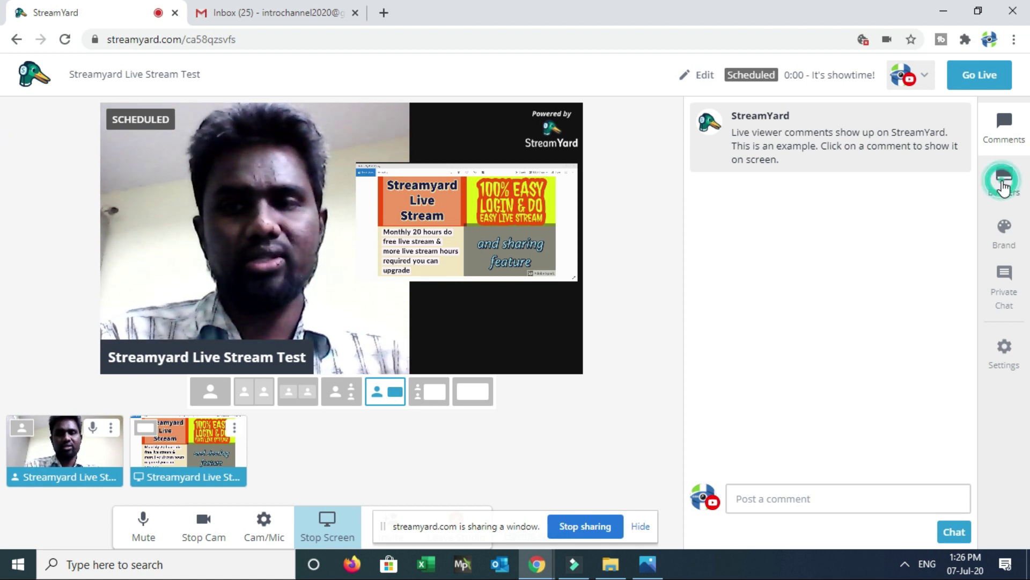
- Open the Brand panel, scroll through its overlay and background options, and click Go Live
left_click(1004, 228)
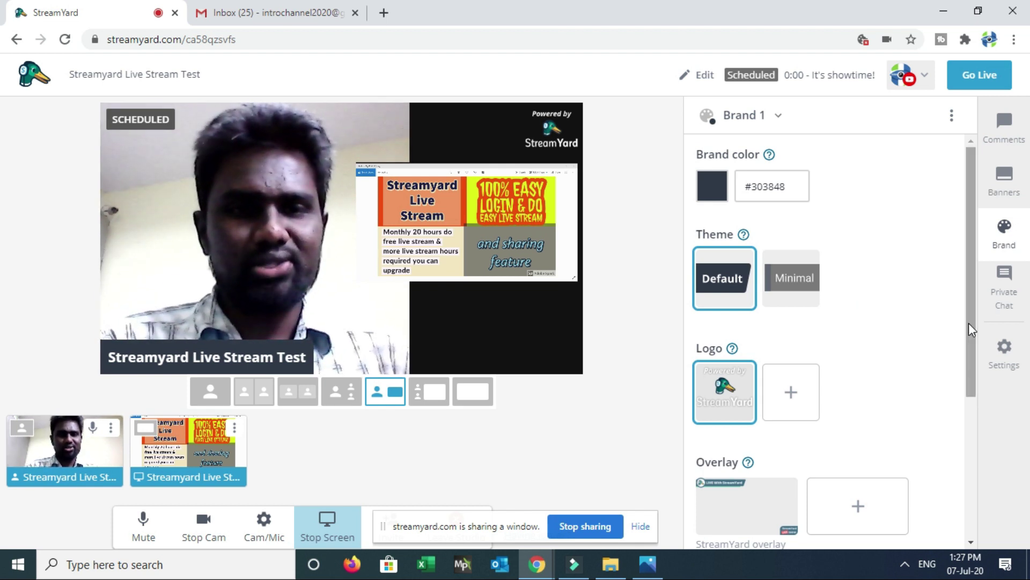
left_click_drag(968, 323, 971, 478)
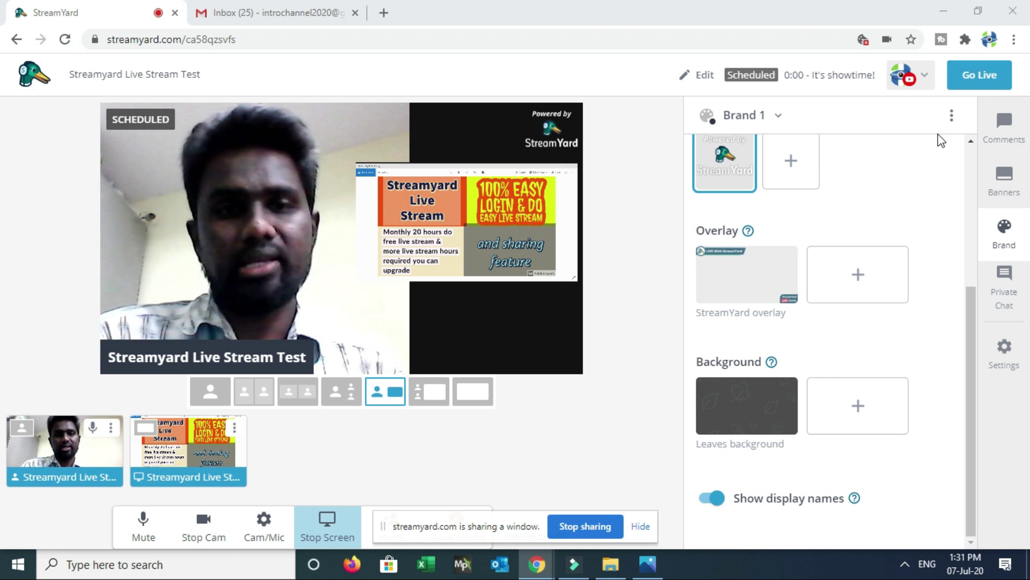
left_click(985, 81)
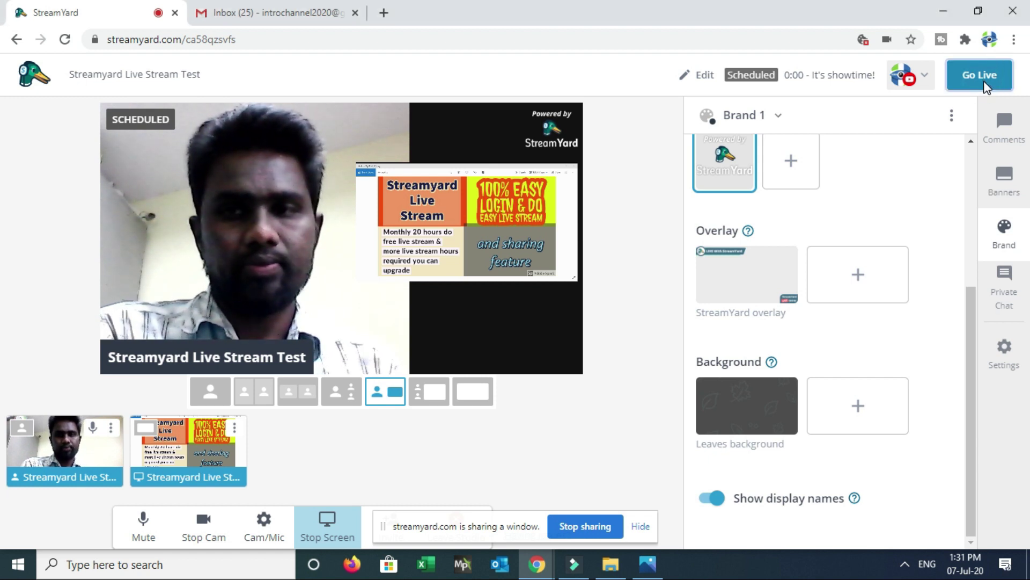